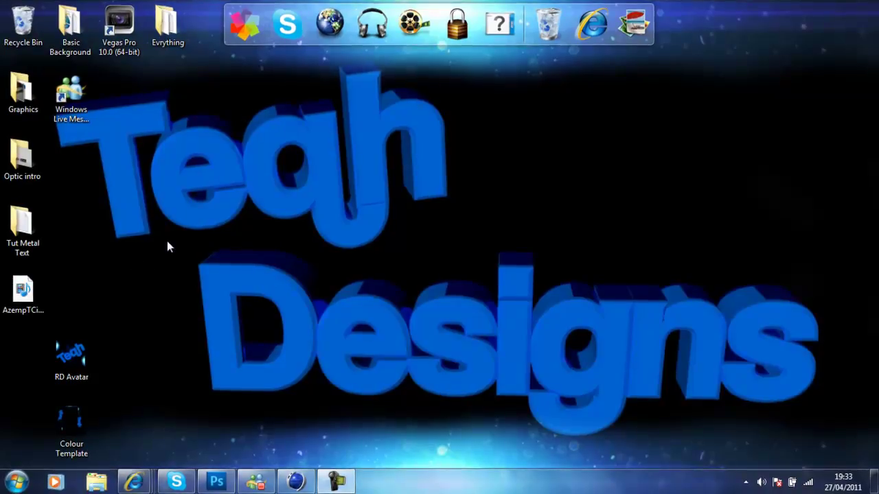
Restore Photoshop, flip between the RD Avatar and Colour Template documents, and pick the Zoom tool
{"action": "left_click_drag", "start_coordinate": [170, 241], "coordinate": [784, 415]}
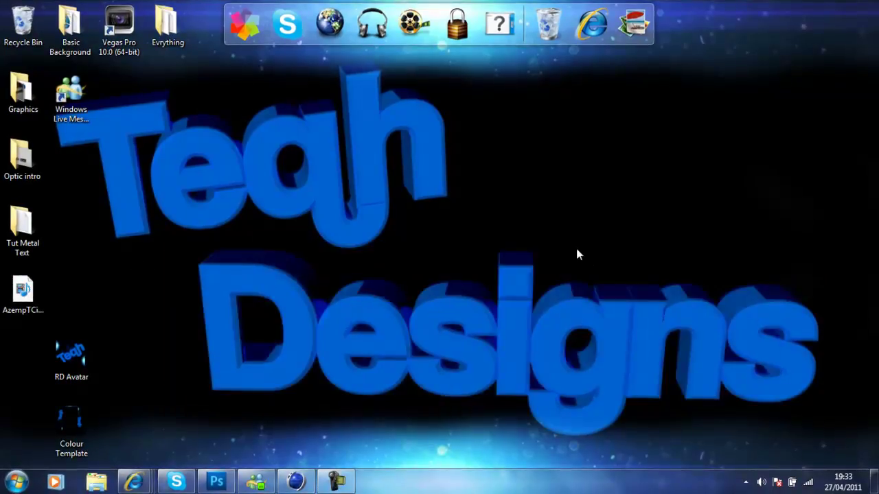
{"action": "left_click", "coordinate": [216, 481]}
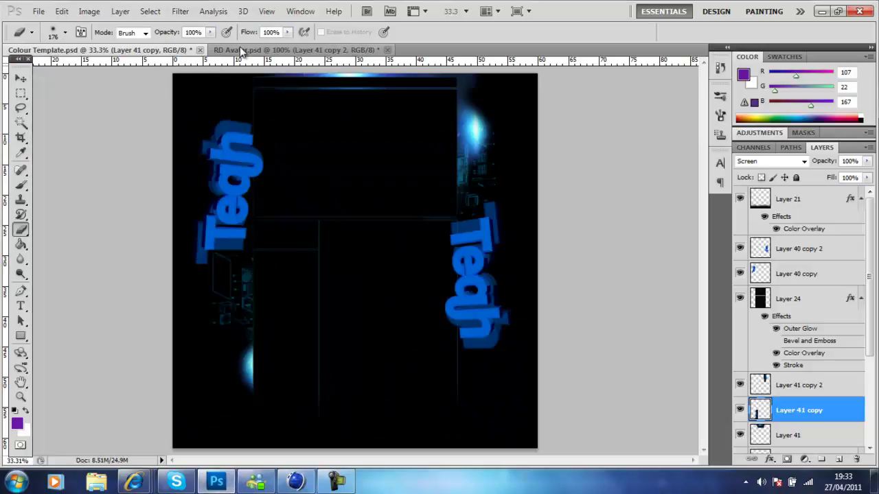
{"action": "key", "text": "ctrl+Tab"}
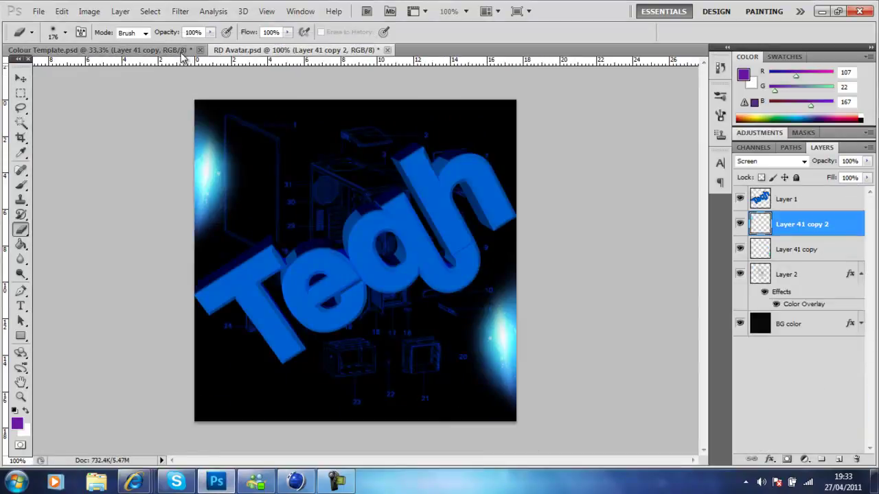
{"action": "left_click", "coordinate": [183, 52]}
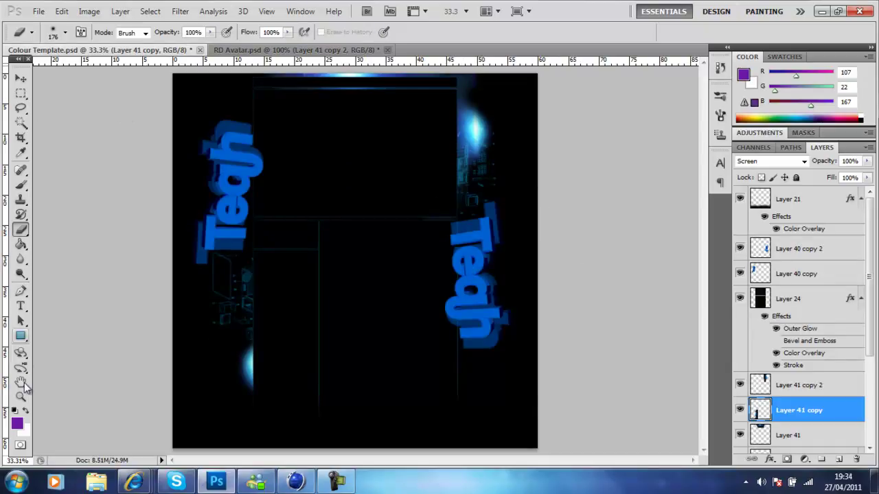
{"action": "left_click", "coordinate": [20, 396]}
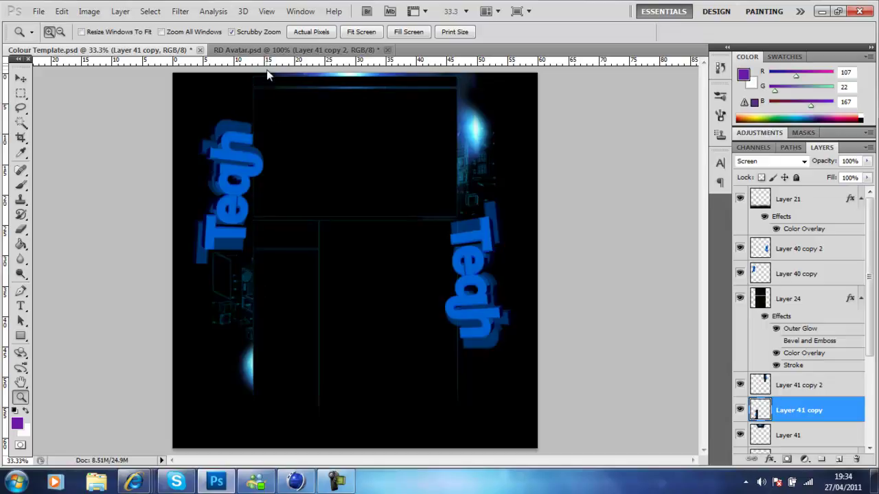
View the RD Avatar document, then minimize Photoshop and bring Cinema 4D forward
{"action": "left_click", "coordinate": [267, 50]}
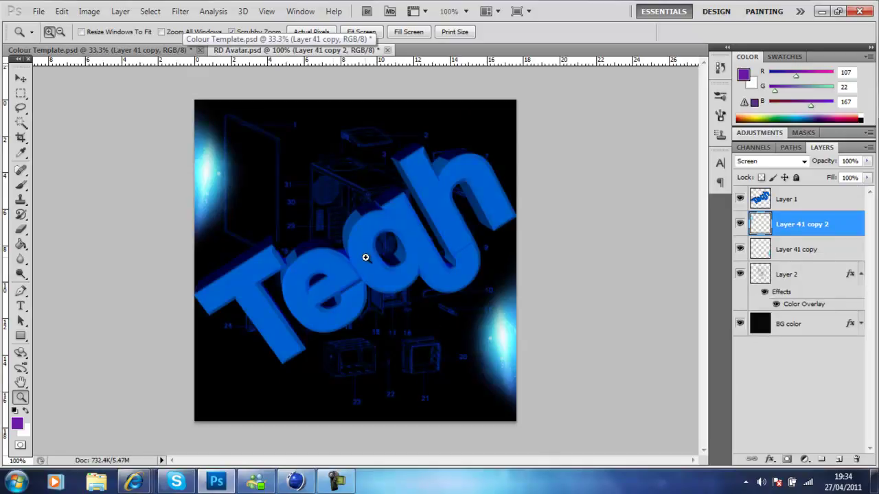
{"action": "left_click", "coordinate": [823, 13]}
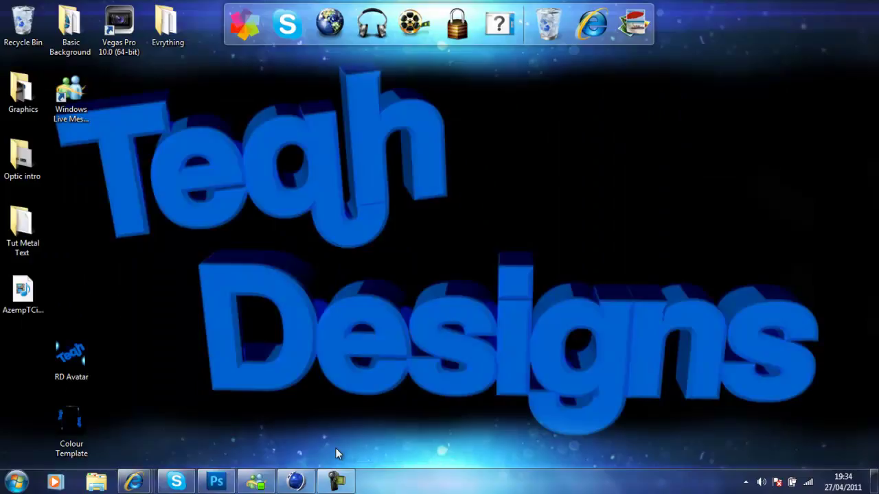
{"action": "left_click", "coordinate": [295, 481]}
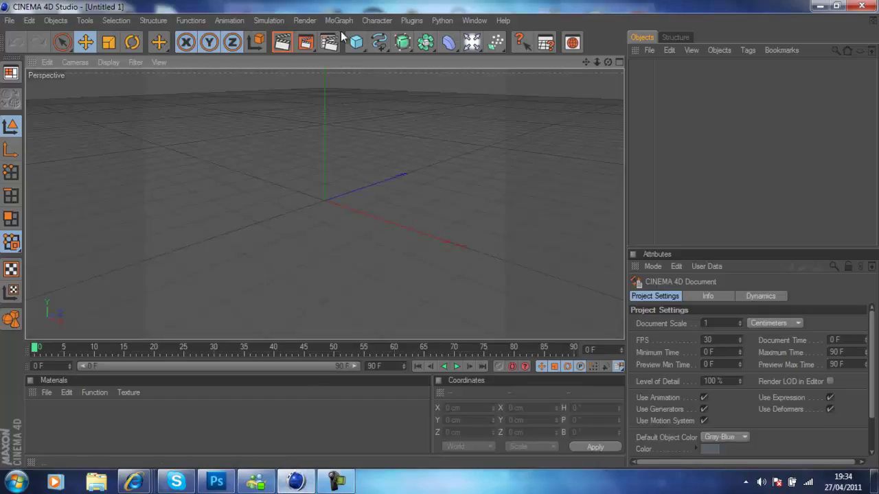
Add a MoGraph MoText object and change its text to 'Tutorial'
{"action": "left_click", "coordinate": [338, 22]}
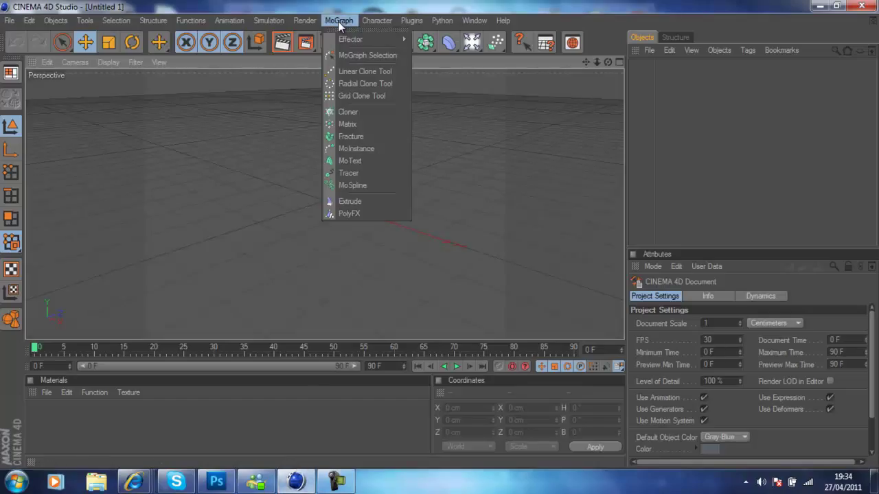
{"action": "left_click", "coordinate": [358, 160]}
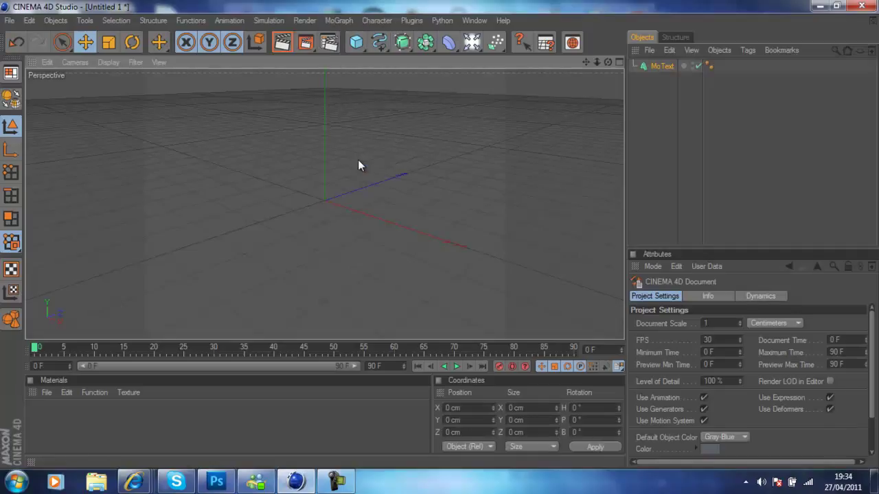
{"action": "left_click_drag", "start_coordinate": [670, 347], "coordinate": [651, 350]}
{"action": "type", "text": "Tutori"}
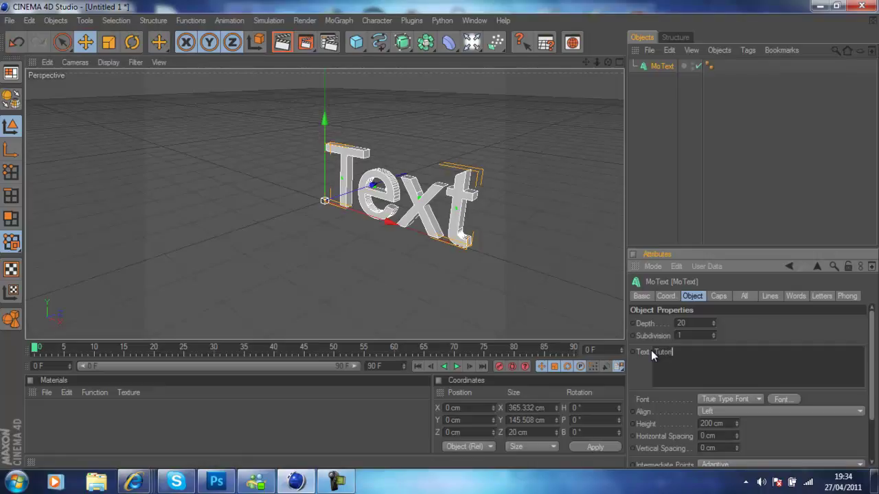
{"action": "type", "text": "al"}
{"action": "left_click", "coordinate": [485, 215]}
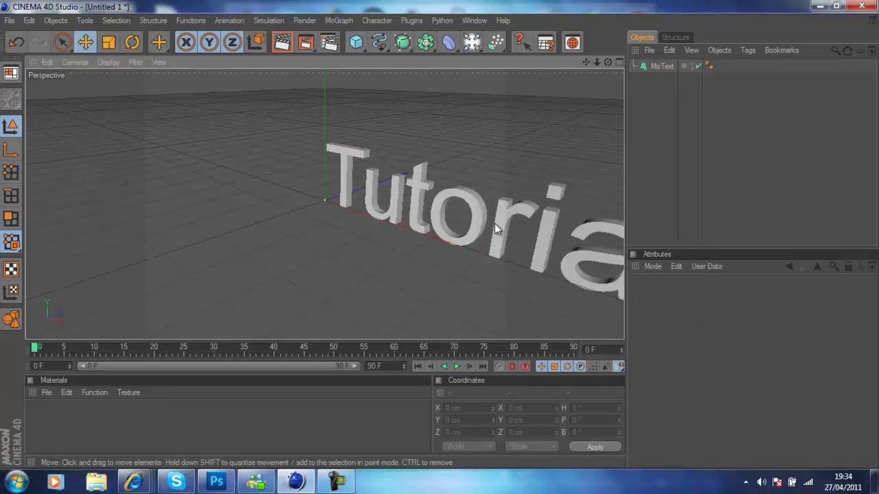
Set the MoText extrusion depth to 60
{"action": "left_click", "coordinate": [494, 223]}
{"action": "scroll", "coordinate": [439, 234], "scroll_direction": "down", "scroll_amount": 5}
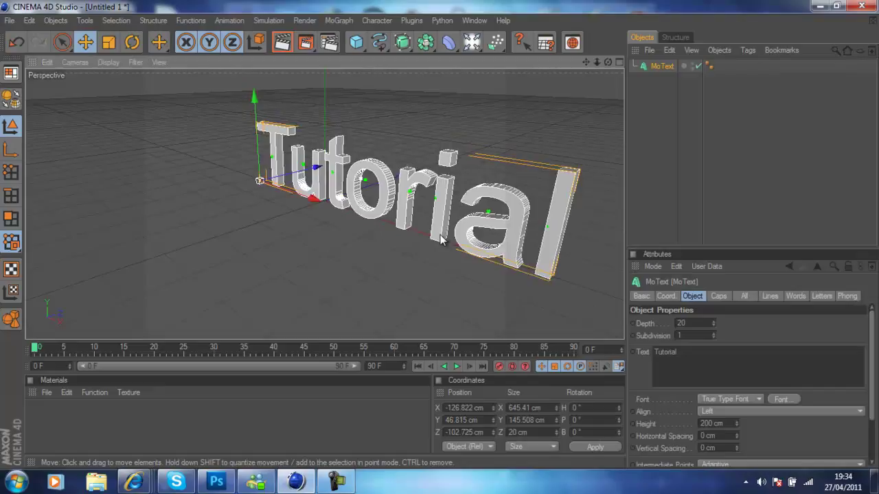
{"action": "left_click", "coordinate": [681, 323]}
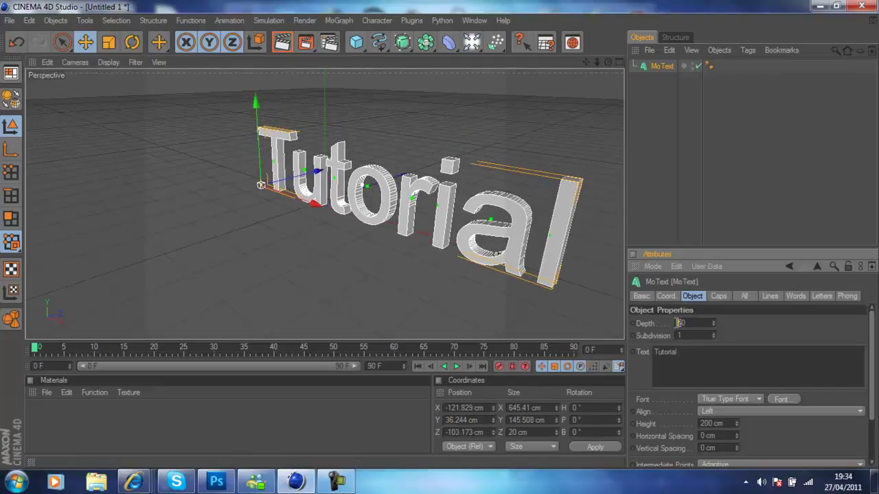
{"action": "type", "text": "60"}
{"action": "key", "text": "Return"}
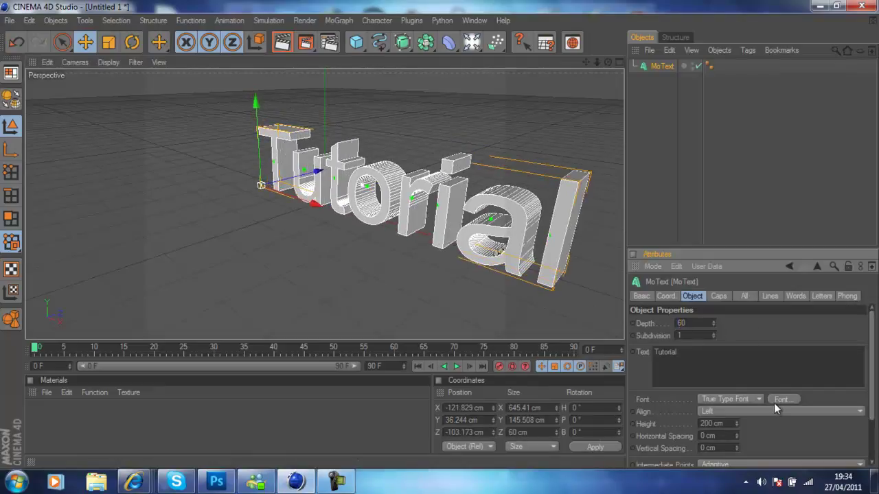
Change the Tutorial MoText font from Arial to Coolvetica
{"action": "left_click", "coordinate": [773, 399]}
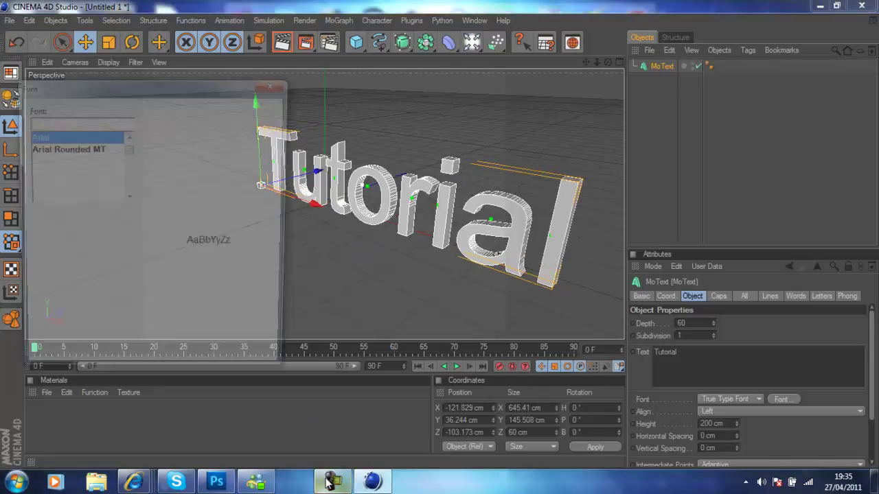
{"action": "left_click", "coordinate": [107, 121]}
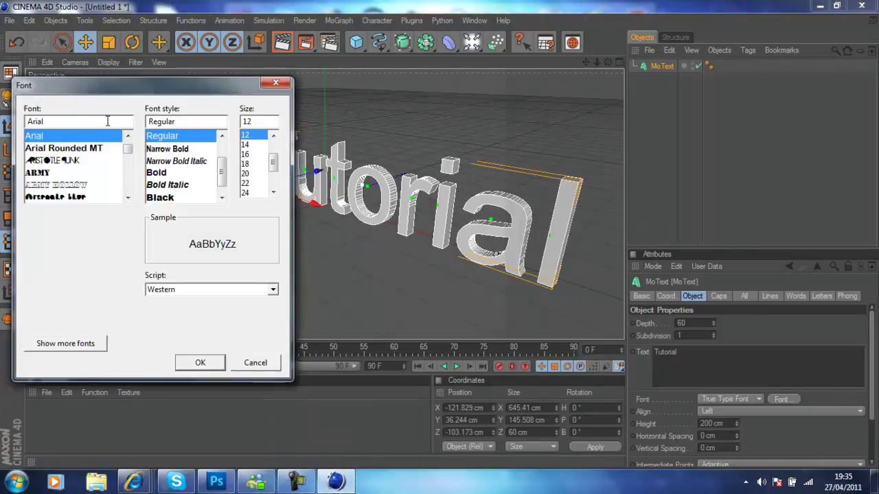
{"action": "key", "text": "BackSpace"}
{"action": "key", "text": "BackSpace"}
{"action": "key", "text": "BackSpace"}
{"action": "key", "text": "BackSpace"}
{"action": "key", "text": "BackSpace"}
{"action": "type", "text": "c"}
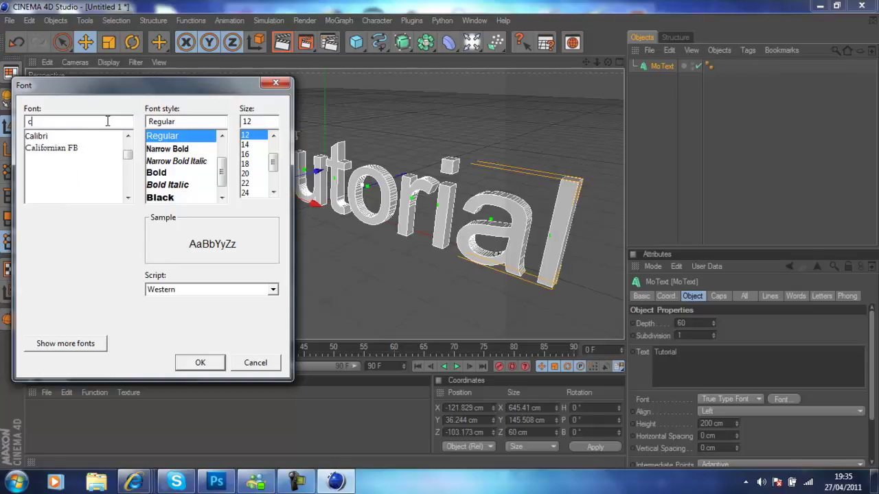
{"action": "type", "text": "ool"}
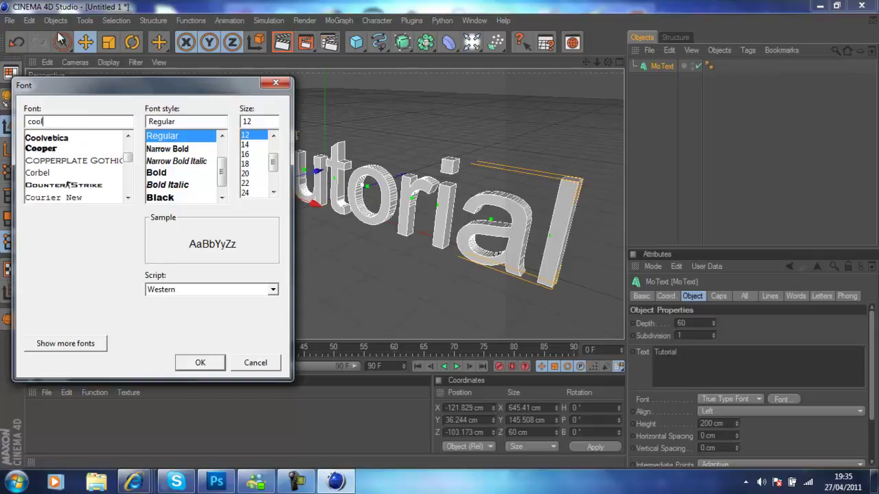
{"action": "left_click", "coordinate": [49, 140]}
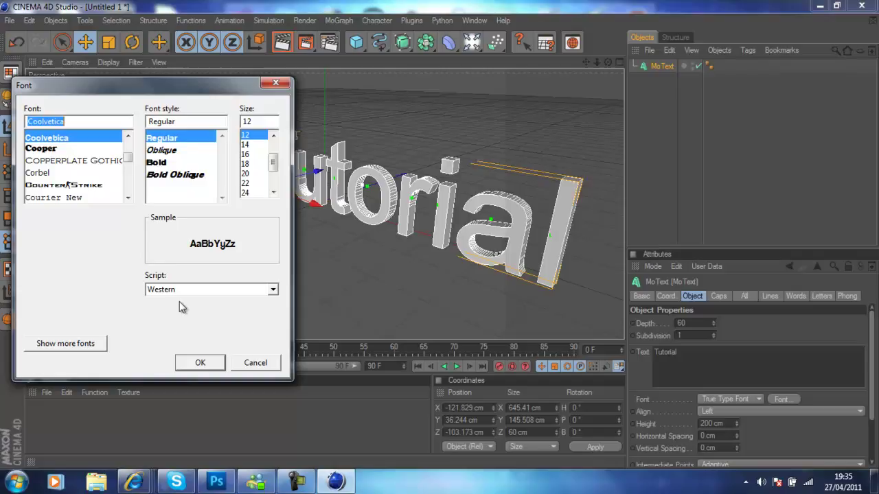
{"action": "left_click", "coordinate": [199, 362]}
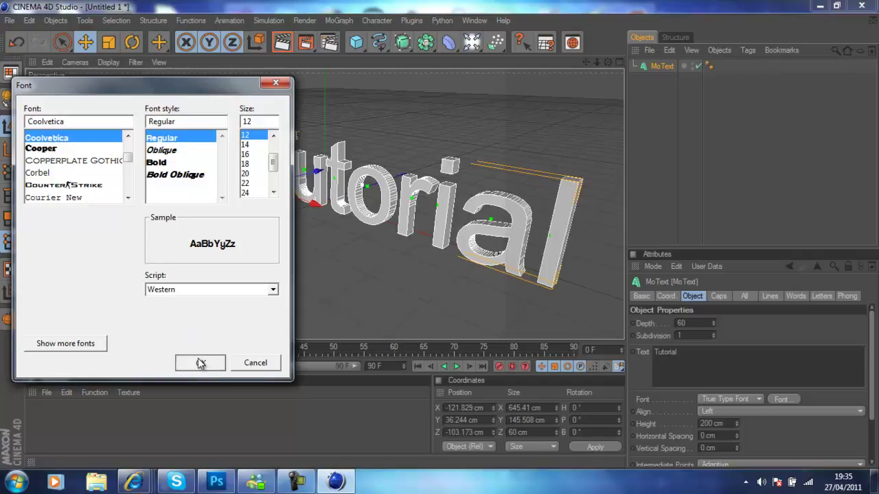
Move the Tutorial text left and frame it centrally in the perspective view
{"action": "left_click", "coordinate": [420, 288]}
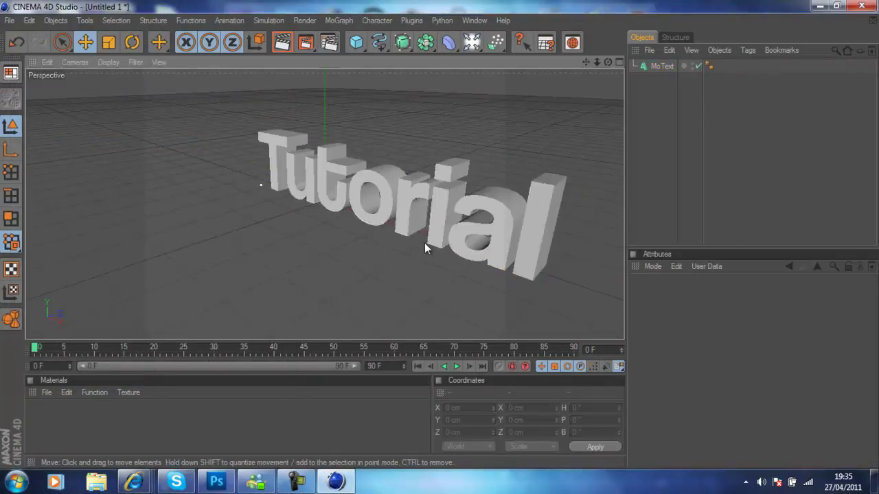
{"action": "left_click", "coordinate": [447, 225]}
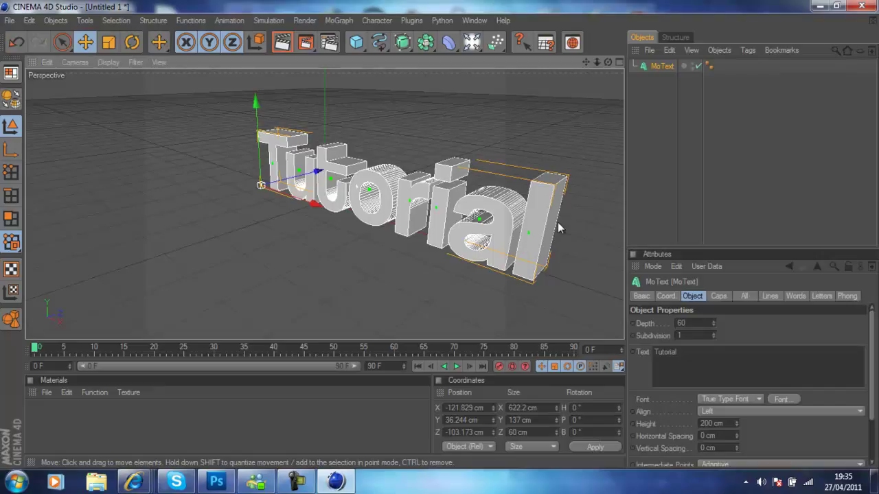
{"action": "mouse_move", "coordinate": [607, 63]}
{"action": "left_mouse_down"}
{"action": "mouse_move", "coordinate": [440, 235]}
{"action": "mouse_move", "coordinate": [560, 181]}
{"action": "left_mouse_up"}
{"action": "left_click", "coordinate": [561, 182]}
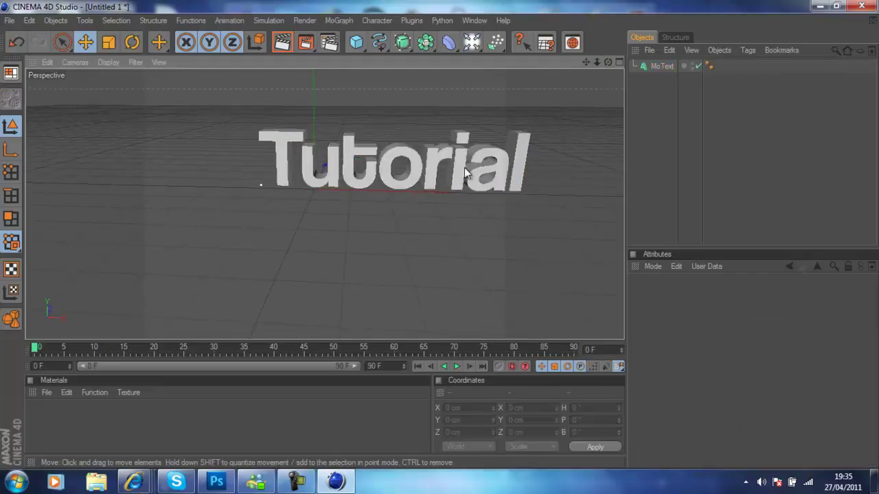
{"action": "left_click", "coordinate": [259, 183]}
{"action": "left_click_drag", "start_coordinate": [492, 234], "coordinate": [439, 234]}
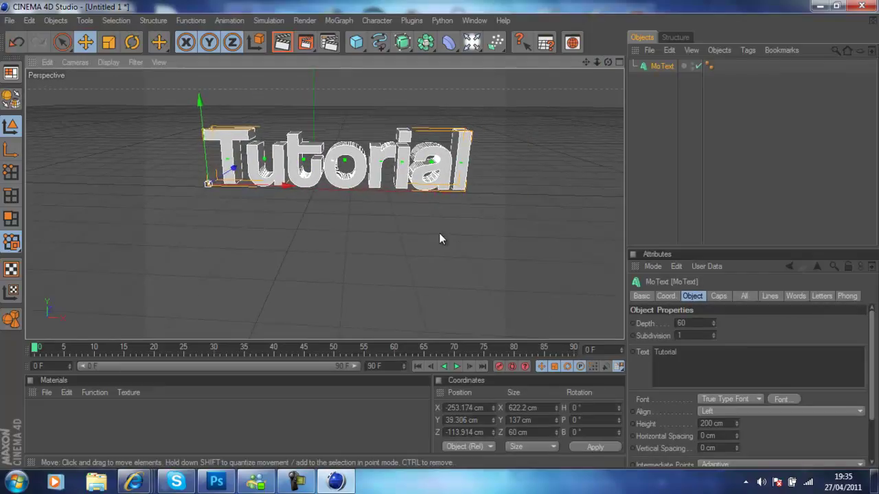
{"action": "left_click_drag", "start_coordinate": [602, 64], "coordinate": [439, 235]}
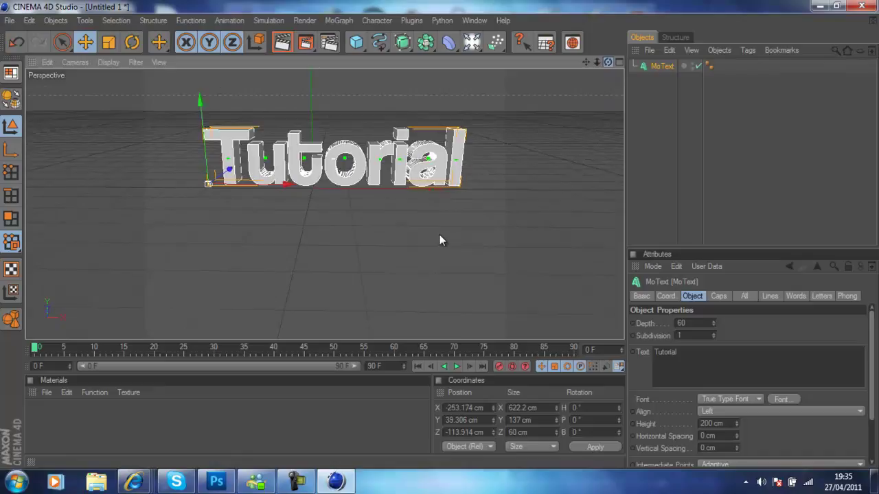
{"action": "left_click_drag", "start_coordinate": [603, 64], "coordinate": [441, 229]}
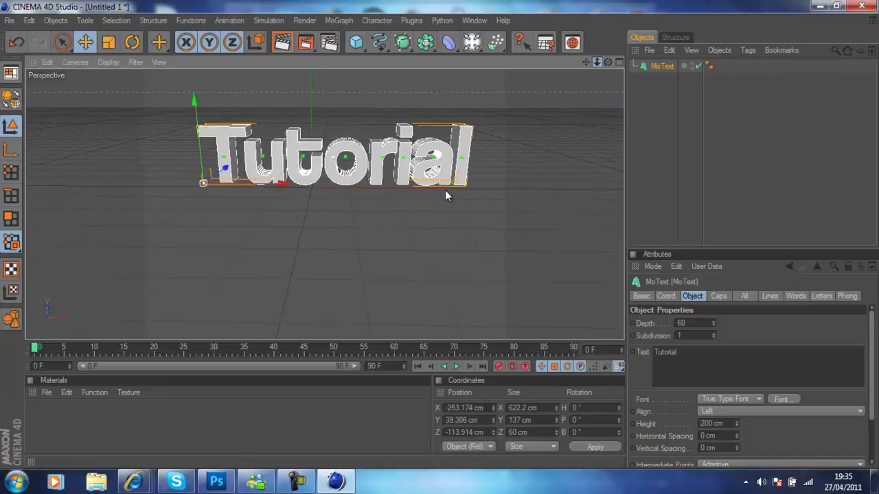
{"action": "left_click_drag", "start_coordinate": [587, 62], "coordinate": [442, 241]}
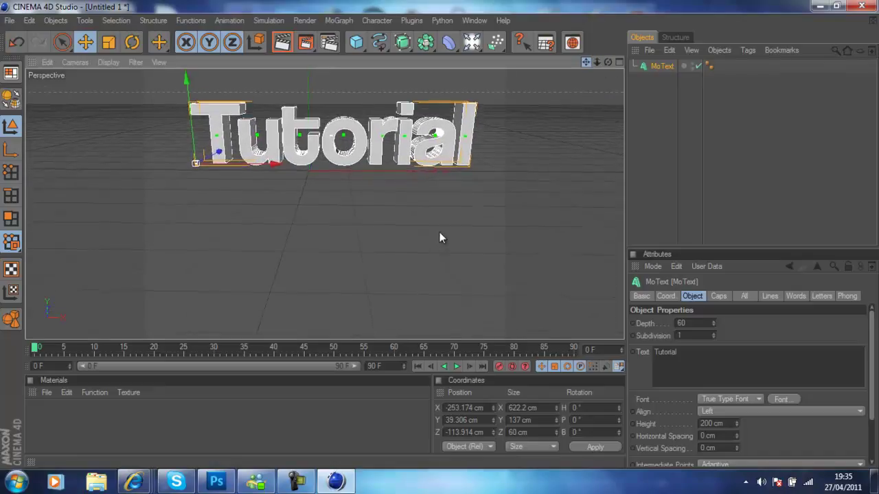
{"action": "left_click", "coordinate": [579, 141]}
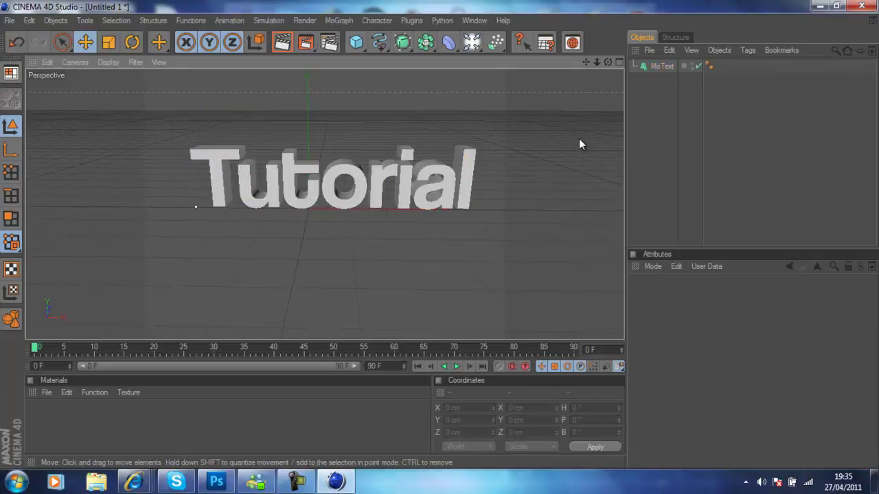
Create a new material Mat with specular off and a bright green colour
{"action": "double_click", "coordinate": [268, 432]}
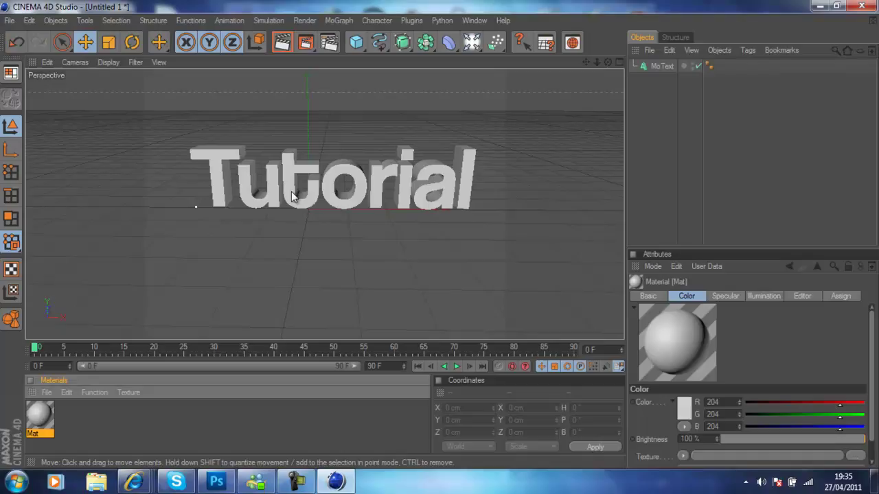
{"action": "double_click", "coordinate": [40, 417]}
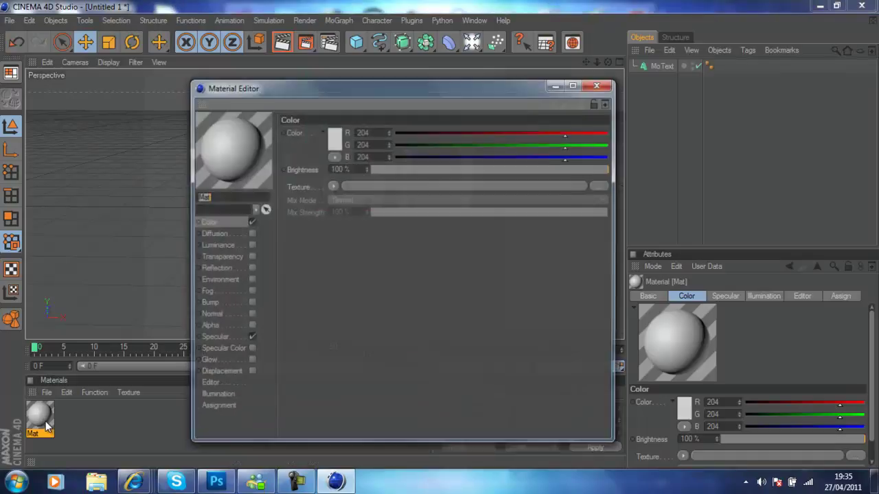
{"action": "left_click", "coordinate": [252, 337]}
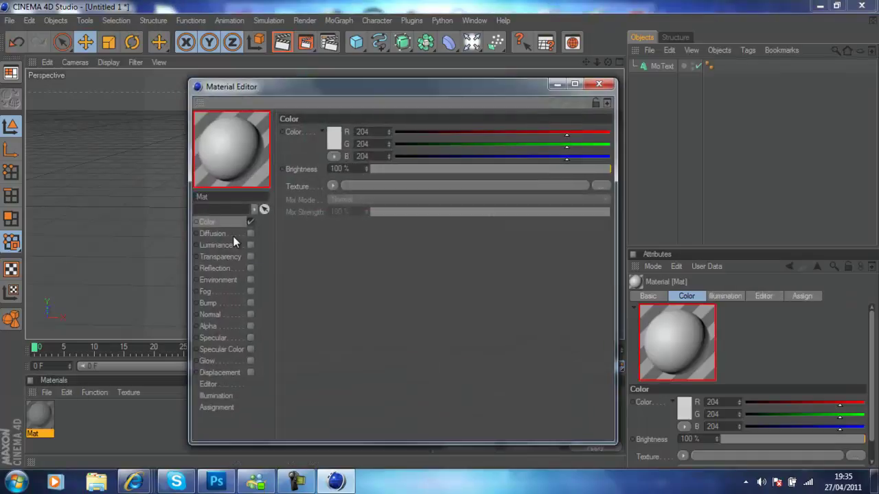
{"action": "mouse_move", "coordinate": [567, 148]}
{"action": "left_mouse_down"}
{"action": "mouse_move", "coordinate": [604, 150]}
{"action": "mouse_move", "coordinate": [398, 156]}
{"action": "left_mouse_up"}
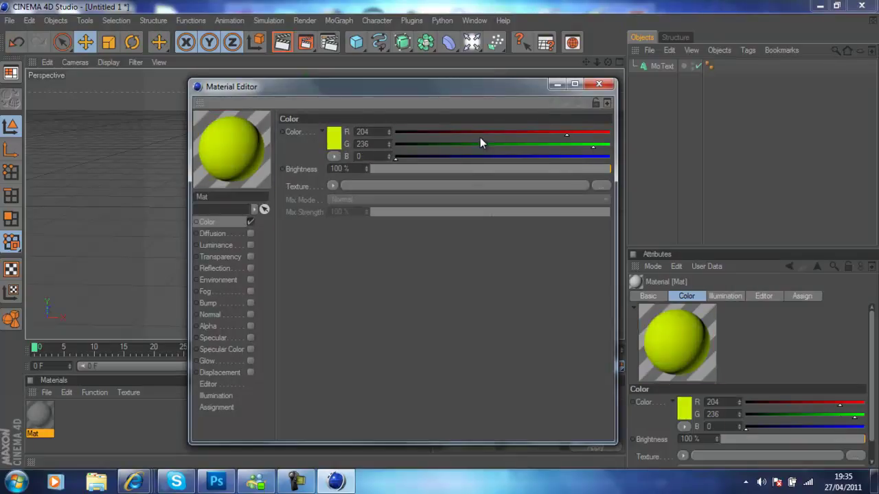
{"action": "left_click_drag", "start_coordinate": [567, 133], "coordinate": [408, 134]}
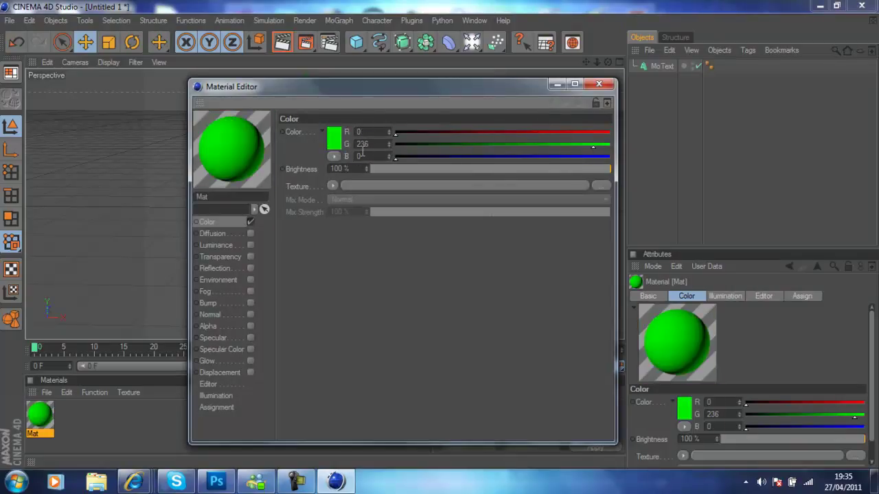
Enable a dark green reflection on Mat and close the Material Editor
{"action": "left_click", "coordinate": [251, 268]}
{"action": "left_click_drag", "start_coordinate": [417, 157], "coordinate": [380, 156]}
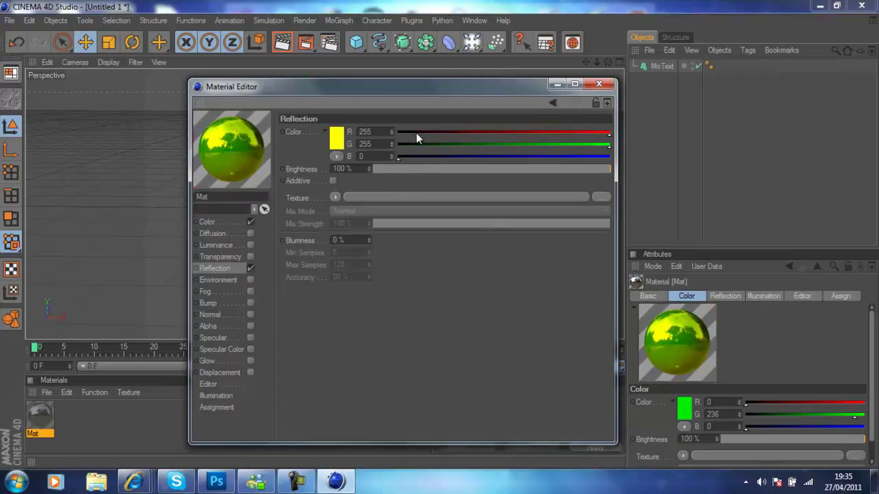
{"action": "left_click_drag", "start_coordinate": [416, 133], "coordinate": [398, 132]}
{"action": "left_click", "coordinate": [487, 145]}
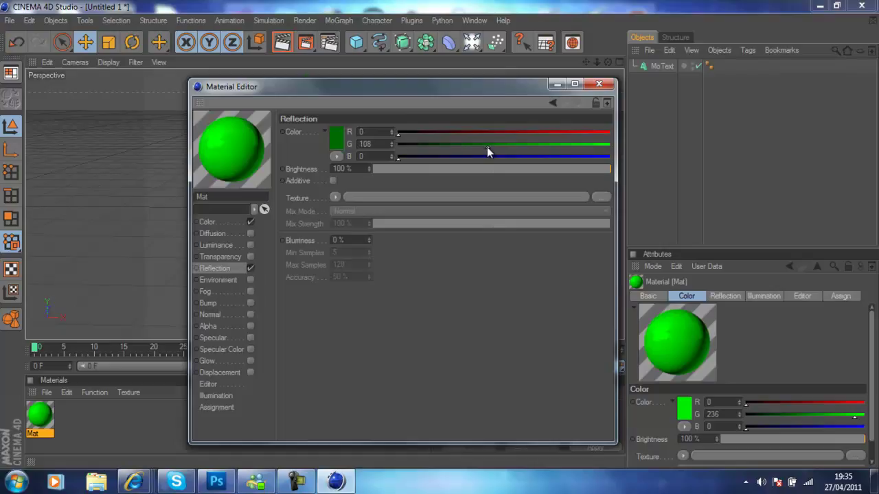
{"action": "left_click", "coordinate": [490, 147]}
{"action": "left_click", "coordinate": [597, 84]}
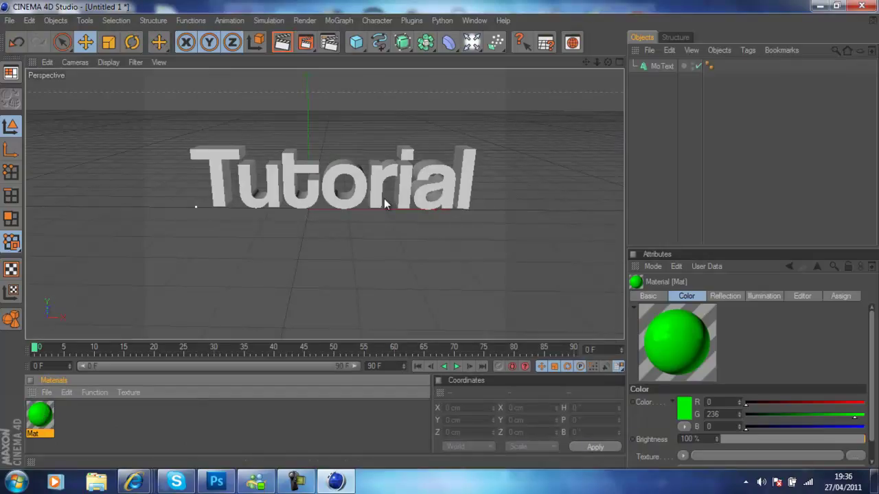
Duplicate the MoText and offset the original slightly in depth in the Top view
{"action": "left_click", "coordinate": [660, 67]}
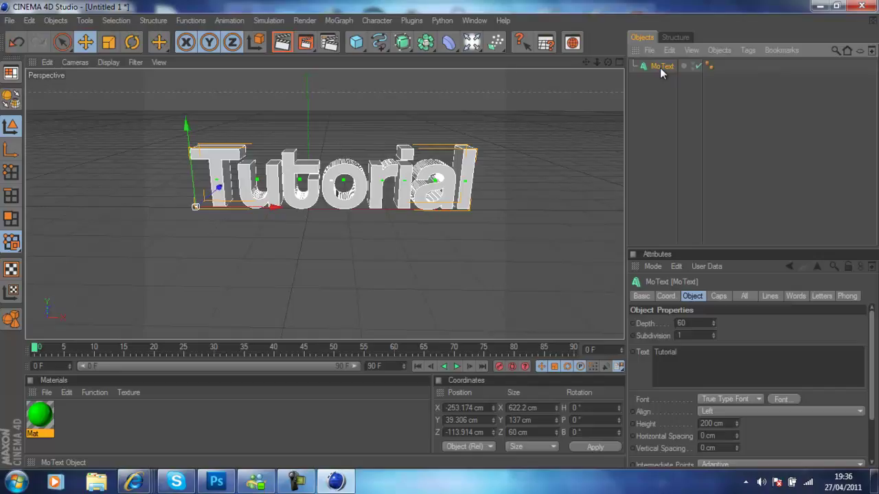
{"action": "key", "text": "ctrl+c"}
{"action": "key", "text": "ctrl+v"}
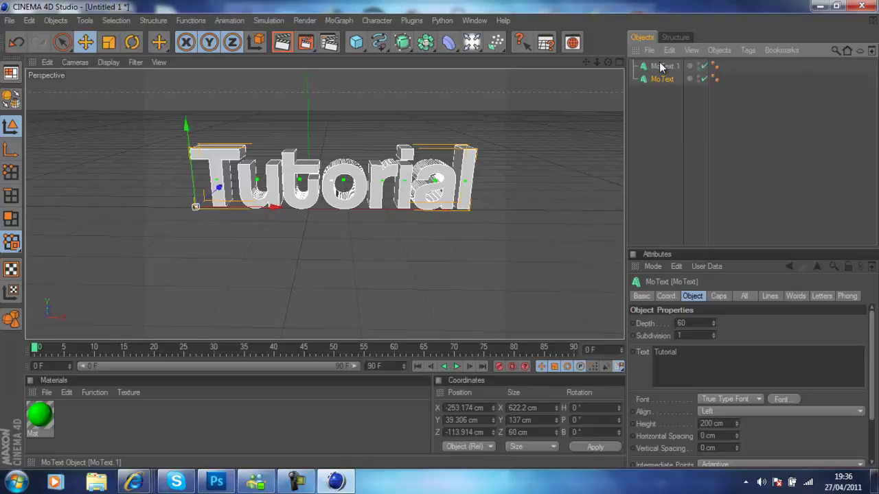
{"action": "left_click", "coordinate": [618, 62]}
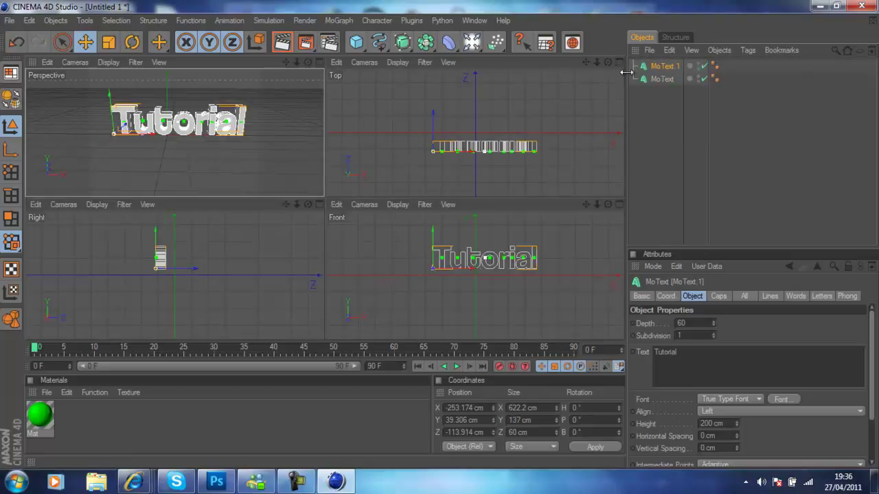
{"action": "left_click", "coordinate": [656, 79]}
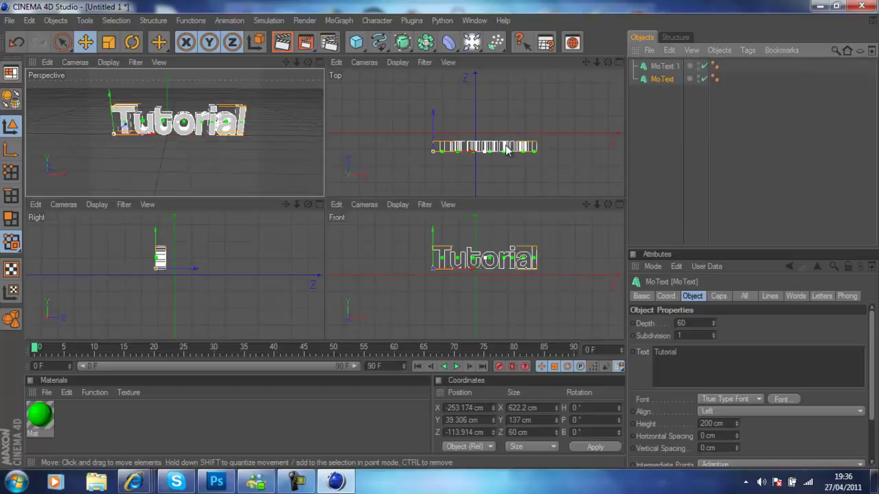
{"action": "left_click_drag", "start_coordinate": [506, 149], "coordinate": [439, 195]}
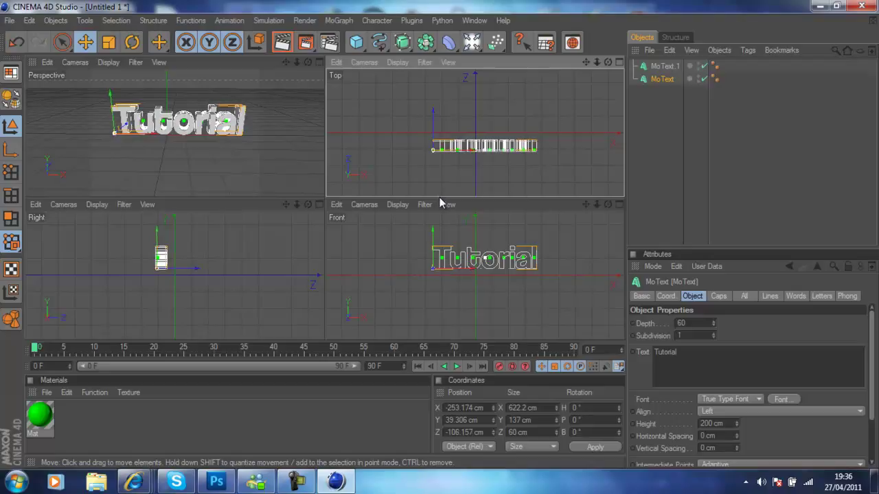
Apply the green Mat material to MoText.1 and return to the perspective view
{"action": "left_click", "coordinate": [620, 61]}
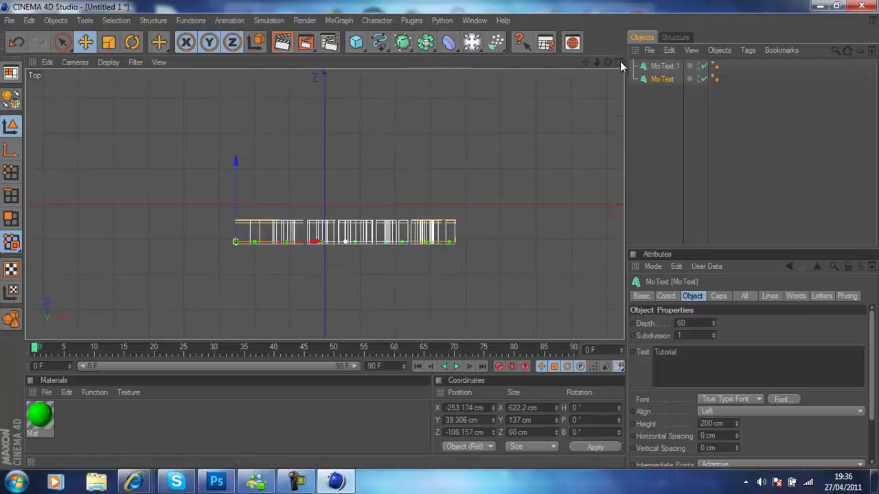
{"action": "left_click", "coordinate": [673, 66]}
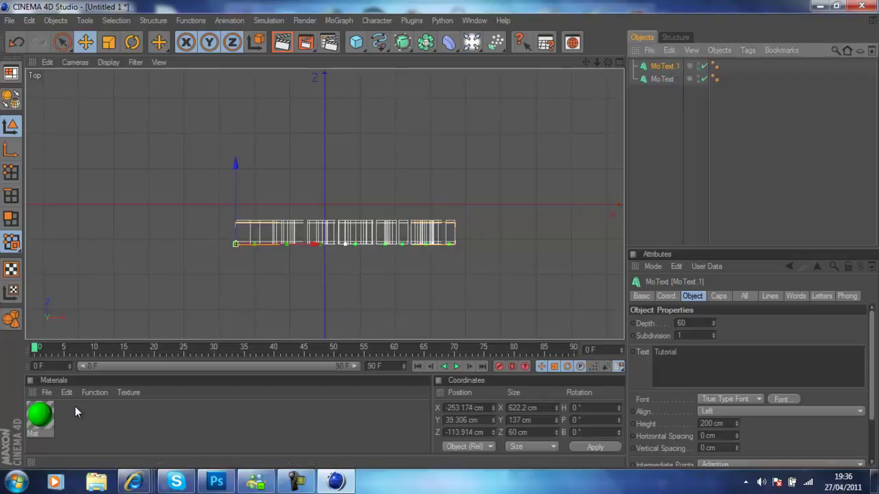
{"action": "mouse_move", "coordinate": [49, 418]}
{"action": "left_mouse_down"}
{"action": "mouse_move", "coordinate": [654, 59]}
{"action": "mouse_move", "coordinate": [661, 65]}
{"action": "left_mouse_up"}
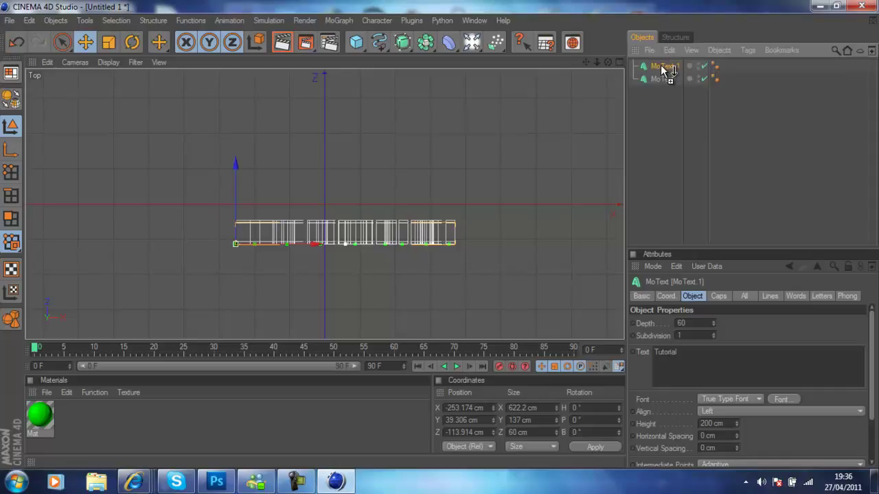
{"action": "left_click_drag", "start_coordinate": [660, 65], "coordinate": [661, 65]}
{"action": "middle_click", "coordinate": [390, 140]}
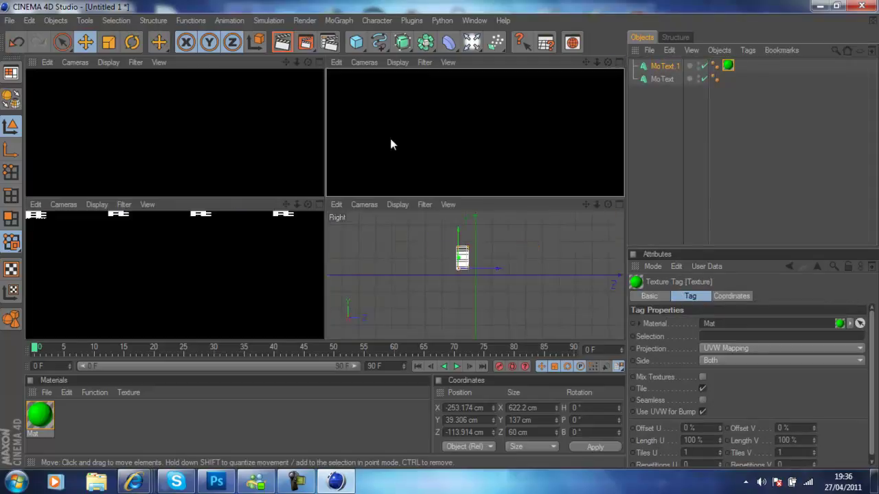
{"action": "middle_click", "coordinate": [278, 151]}
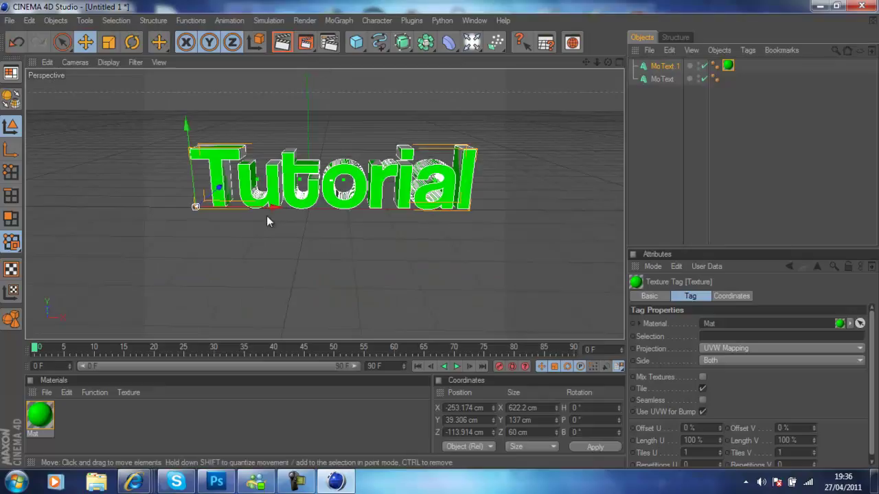
Create material Mat.1 with a dark green 0/80/0 colour and specular off
{"action": "left_click", "coordinate": [225, 424]}
{"action": "double_click", "coordinate": [223, 423]}
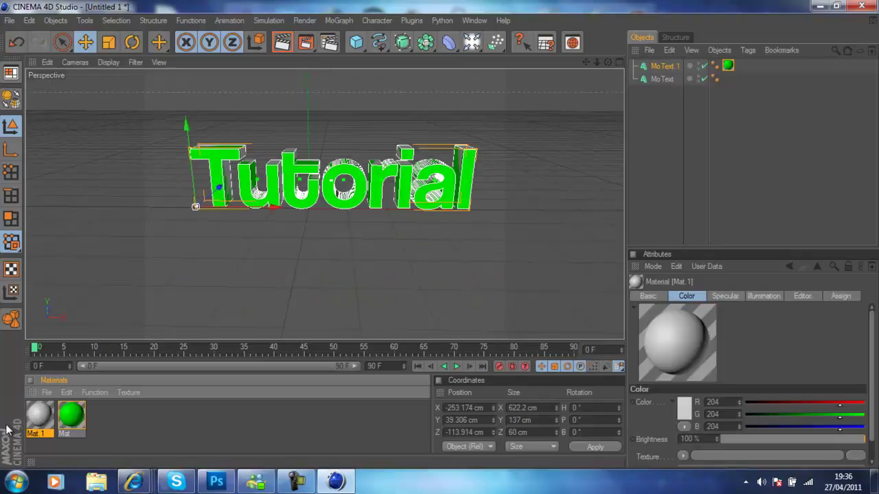
{"action": "double_click", "coordinate": [39, 417]}
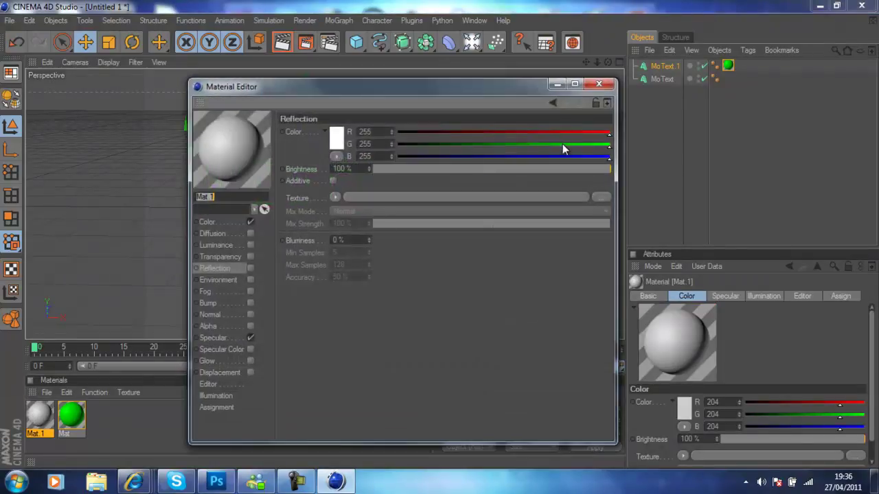
{"action": "mouse_move", "coordinate": [562, 144]}
{"action": "left_mouse_down"}
{"action": "mouse_move", "coordinate": [459, 144]}
{"action": "mouse_move", "coordinate": [424, 133]}
{"action": "left_mouse_up"}
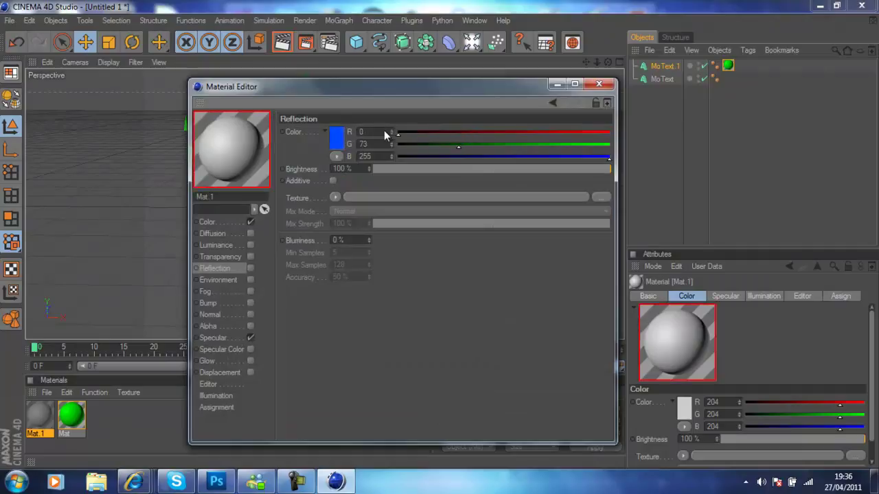
{"action": "left_click", "coordinate": [208, 222]}
{"action": "mouse_move", "coordinate": [470, 158]}
{"action": "left_mouse_down"}
{"action": "mouse_move", "coordinate": [395, 157]}
{"action": "mouse_move", "coordinate": [385, 132]}
{"action": "mouse_move", "coordinate": [462, 145]}
{"action": "left_mouse_up"}
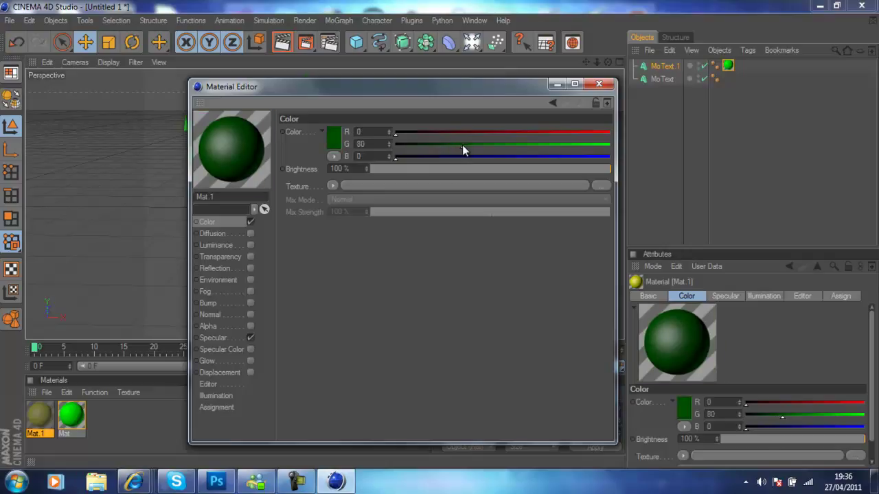
{"action": "left_click", "coordinate": [249, 338]}
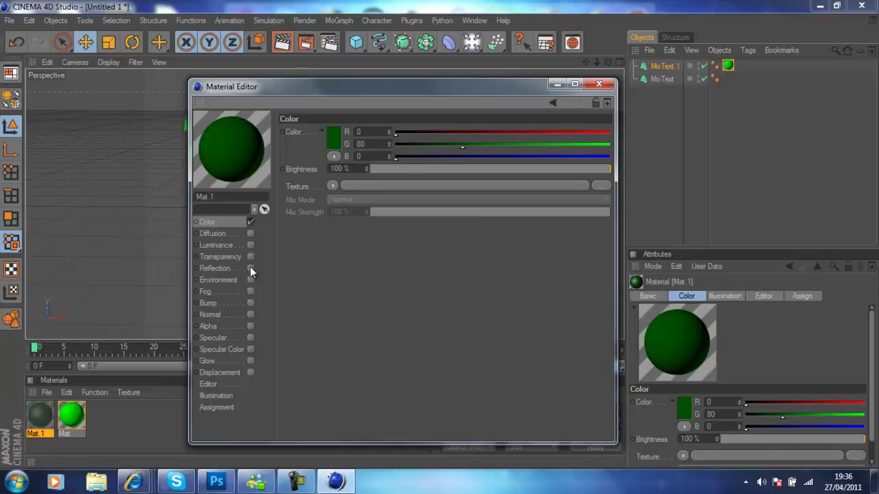
Enable a dark green reflection on Mat.1 and close the Material Editor
{"action": "left_click", "coordinate": [250, 268]}
{"action": "left_click_drag", "start_coordinate": [440, 156], "coordinate": [387, 160]}
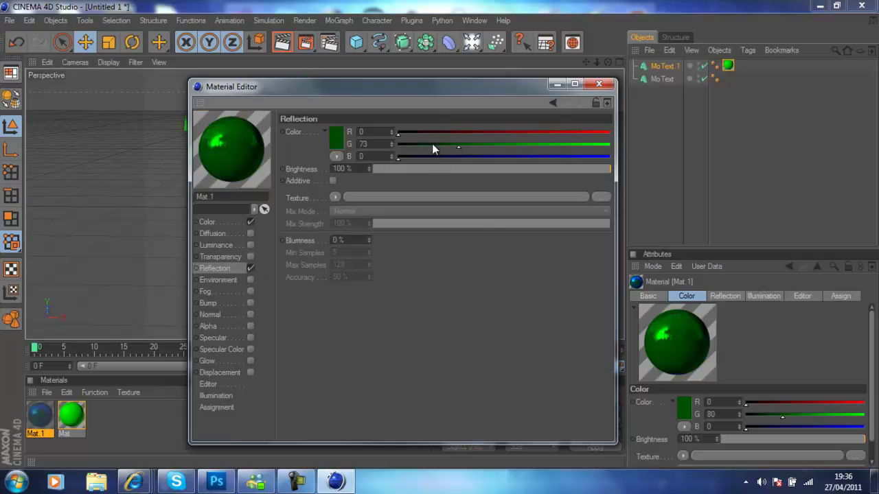
{"action": "mouse_move", "coordinate": [432, 143]}
{"action": "left_mouse_down"}
{"action": "mouse_move", "coordinate": [425, 144]}
{"action": "mouse_move", "coordinate": [433, 148]}
{"action": "left_mouse_up"}
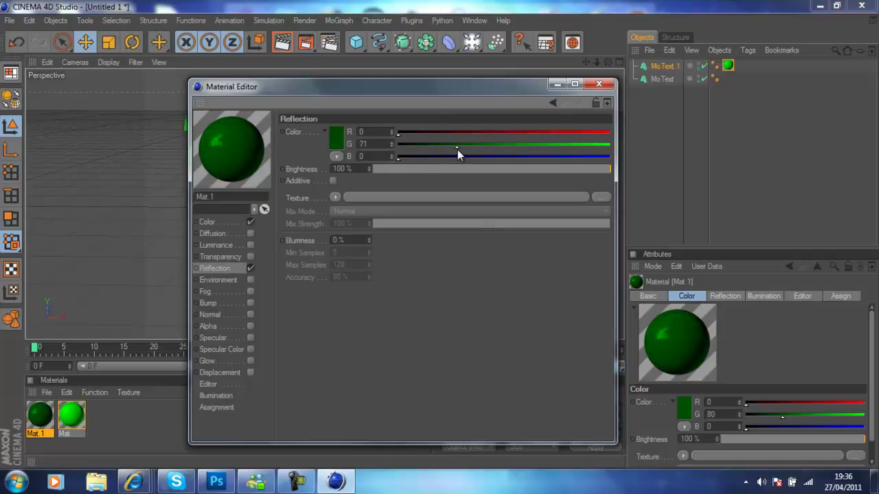
{"action": "left_click_drag", "start_coordinate": [468, 150], "coordinate": [466, 151]}
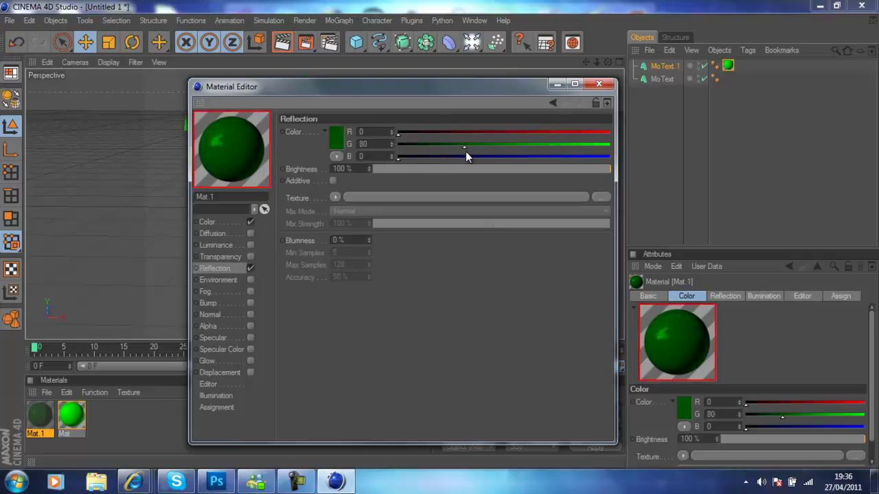
{"action": "left_click", "coordinate": [597, 85]}
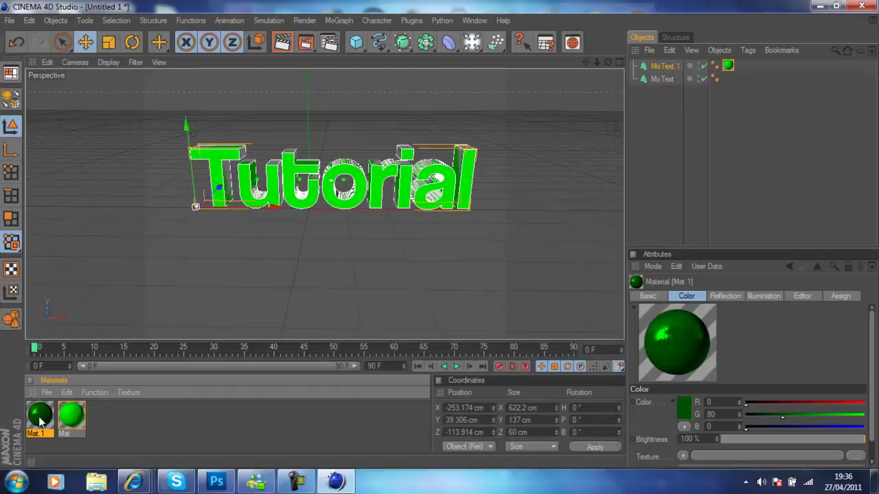
Apply the darker Mat.1 material to the original MoText and test-render the view
{"action": "left_click_drag", "start_coordinate": [679, 63], "coordinate": [672, 78]}
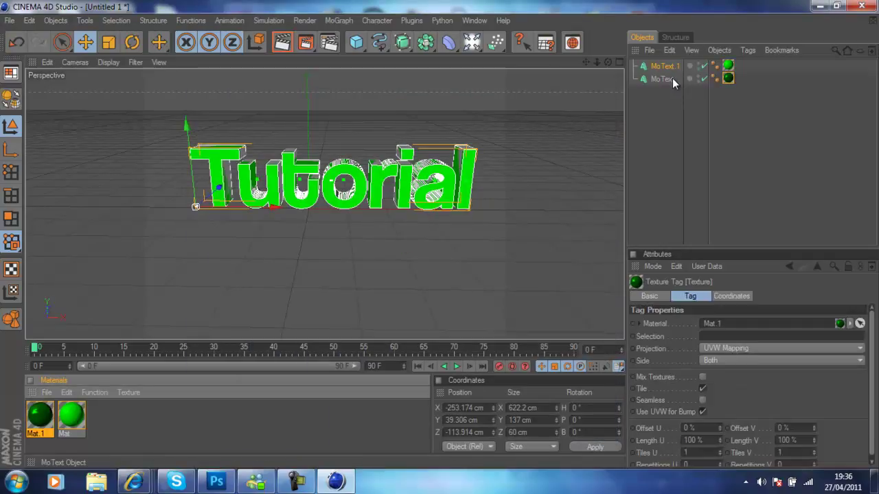
{"action": "left_click", "coordinate": [441, 257]}
{"action": "left_click", "coordinate": [306, 43]}
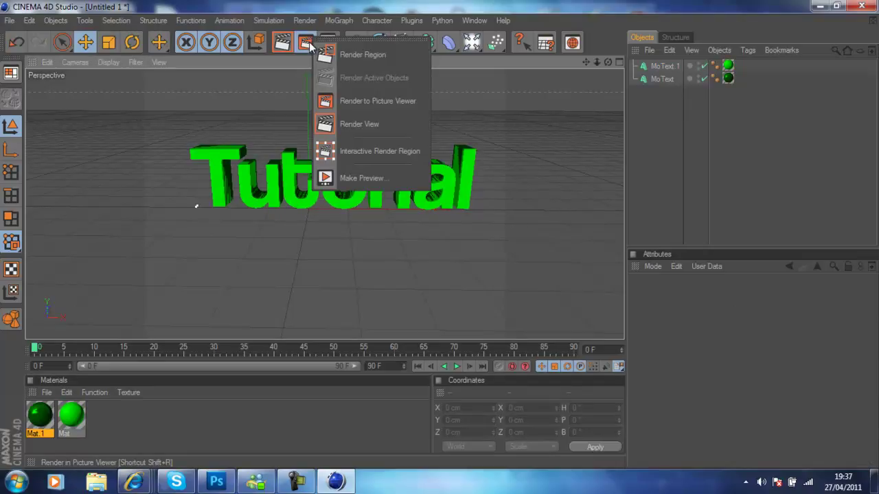
{"action": "left_click", "coordinate": [356, 124]}
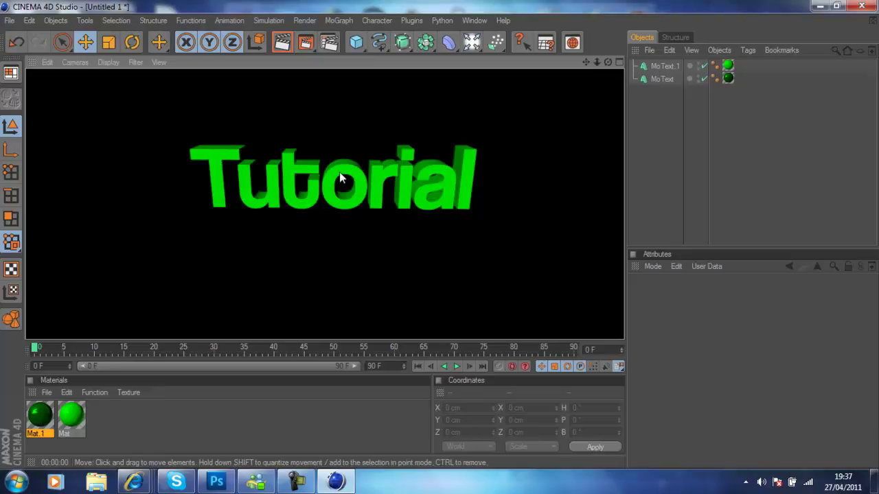
{"action": "left_click", "coordinate": [398, 176]}
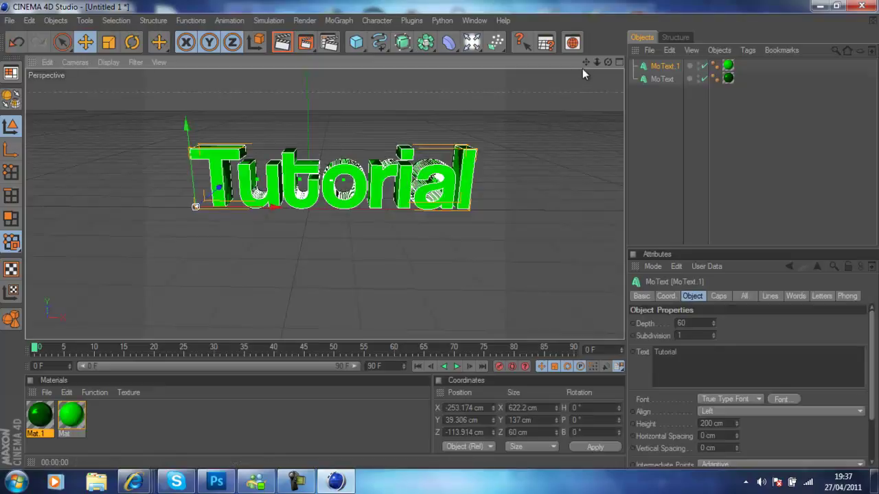
Orbit to an angled view of the two-tone text and test-render it again
{"action": "left_click_drag", "start_coordinate": [608, 63], "coordinate": [440, 220]}
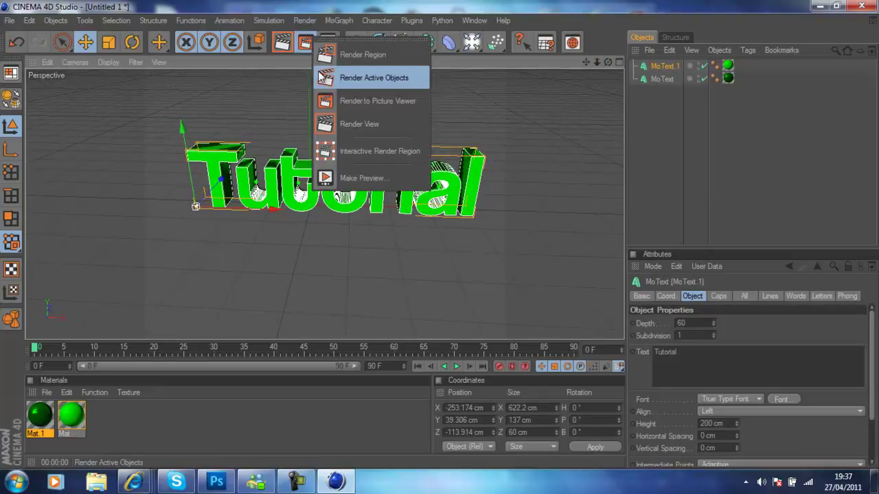
{"action": "left_click_drag", "start_coordinate": [306, 42], "coordinate": [363, 121]}
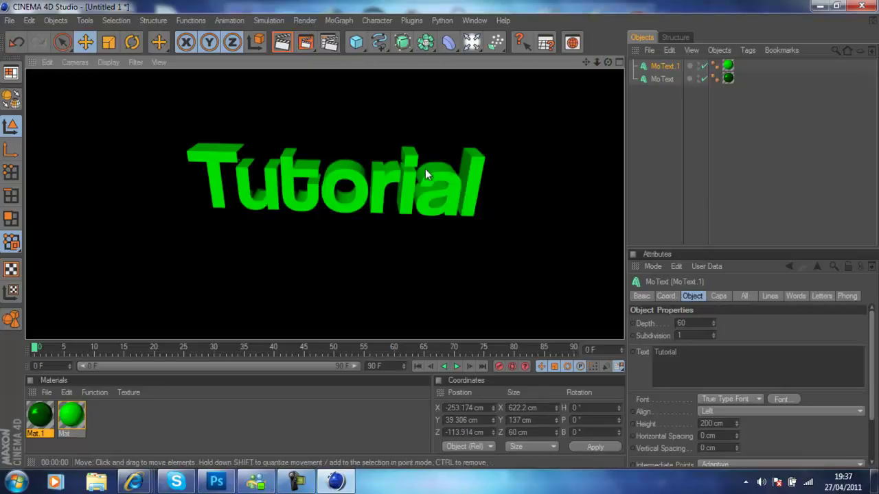
{"action": "left_click", "coordinate": [422, 225]}
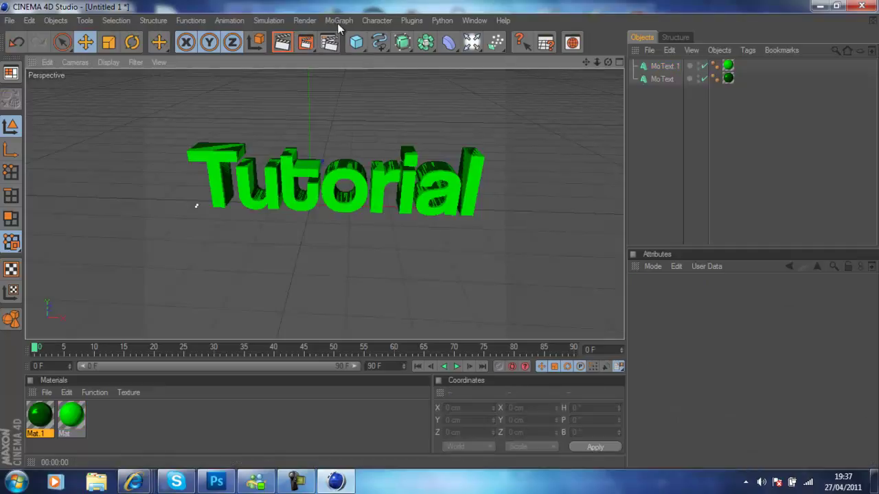
{"action": "left_click", "coordinate": [338, 22]}
{"action": "mouse_move", "coordinate": [304, 21]}
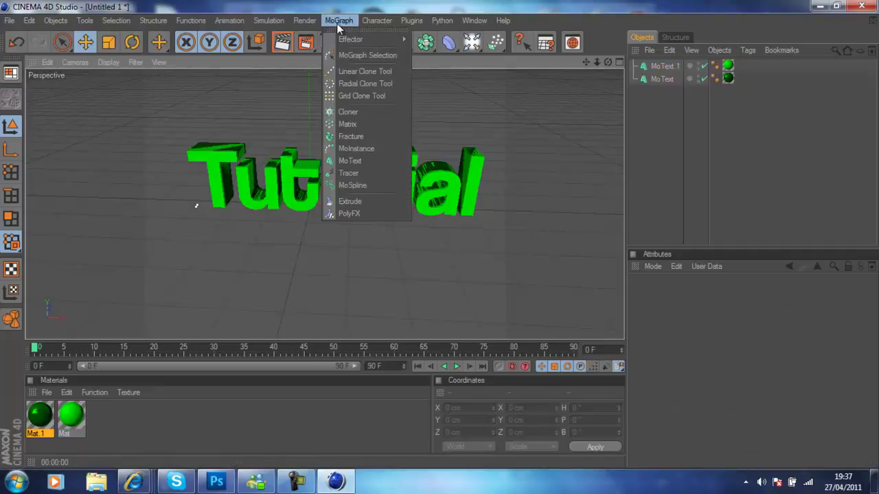
Set the render output size to 1280x720 in Render Settings
{"action": "left_click", "coordinate": [303, 7]}
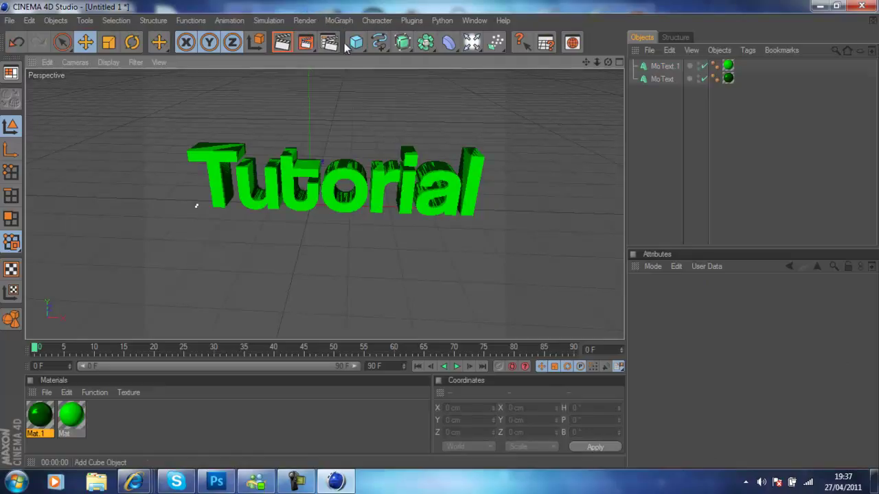
{"action": "left_click", "coordinate": [326, 42]}
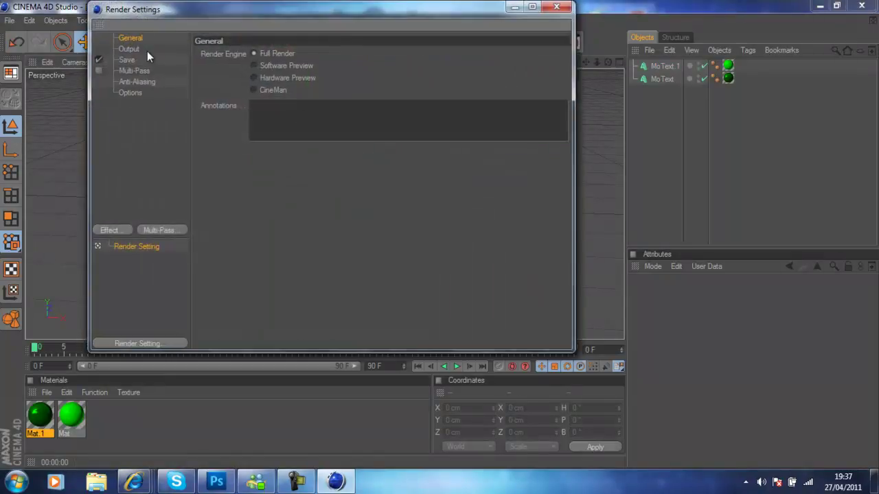
{"action": "left_click", "coordinate": [147, 51]}
{"action": "key", "text": "BackSpace"}
{"action": "key", "text": "BackSpace"}
{"action": "key", "text": "BackSpace"}
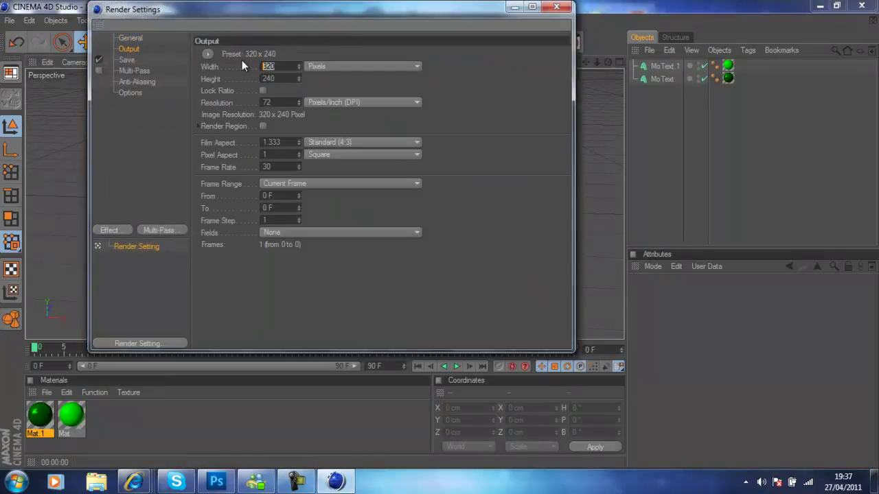
{"action": "type", "text": "1280"}
{"action": "key", "text": "Tab"}
{"action": "type", "text": "72"}
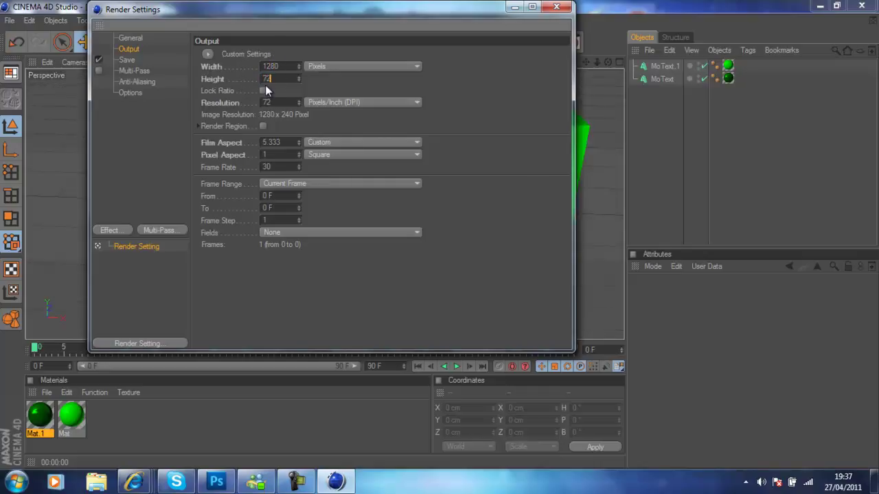
{"action": "type", "text": "0"}
{"action": "key", "text": "Return"}
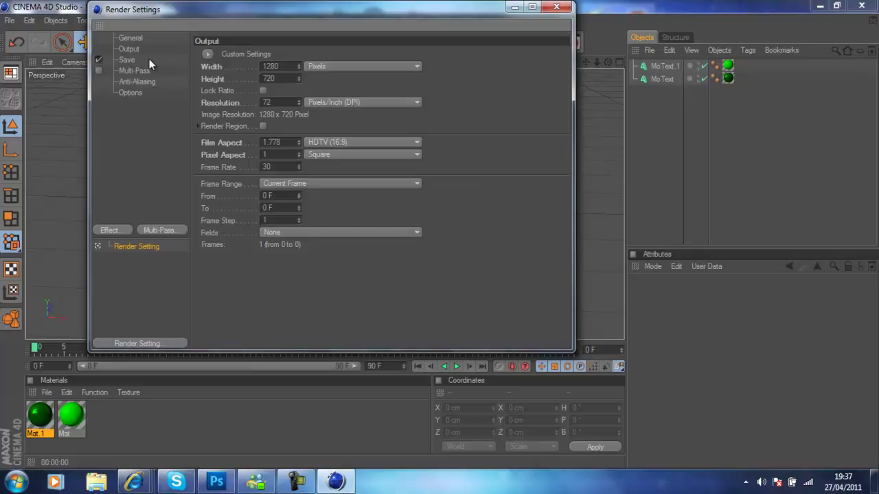
Enable alpha channel, save as PNG named 'tut', and render to the Picture Viewer
{"action": "left_click", "coordinate": [149, 59]}
{"action": "left_click", "coordinate": [277, 140]}
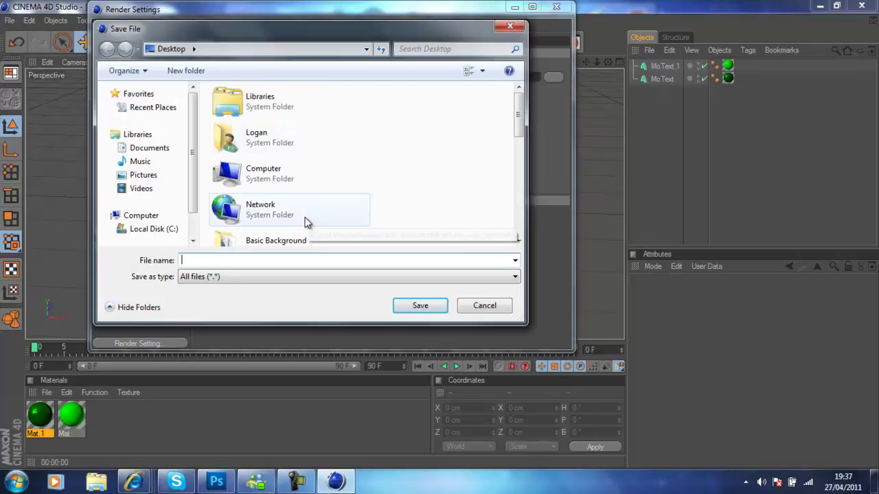
{"action": "type", "text": "tut"}
{"action": "key", "text": "Return"}
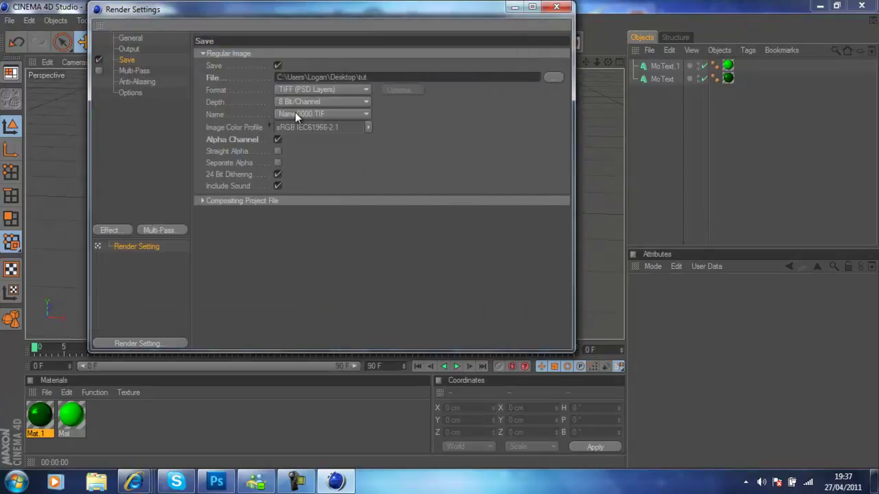
{"action": "left_click", "coordinate": [297, 94]}
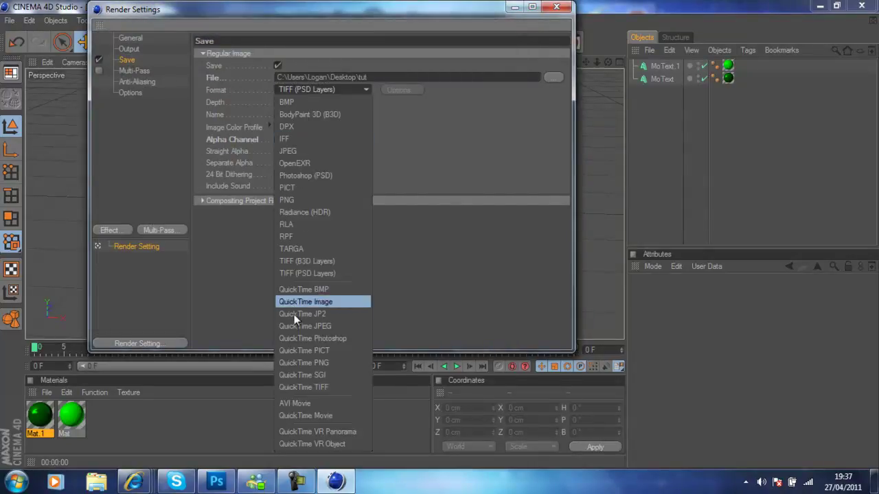
{"action": "left_click", "coordinate": [326, 200]}
{"action": "left_click", "coordinate": [567, 8]}
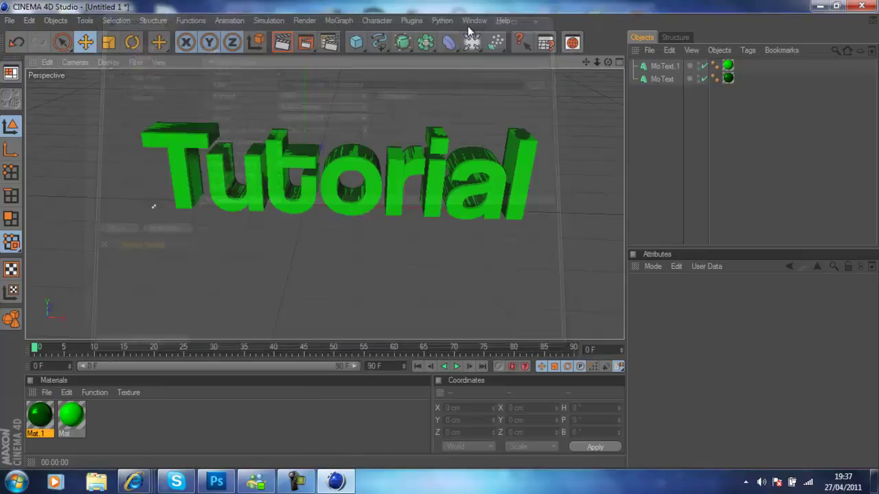
{"action": "left_click", "coordinate": [299, 49]}
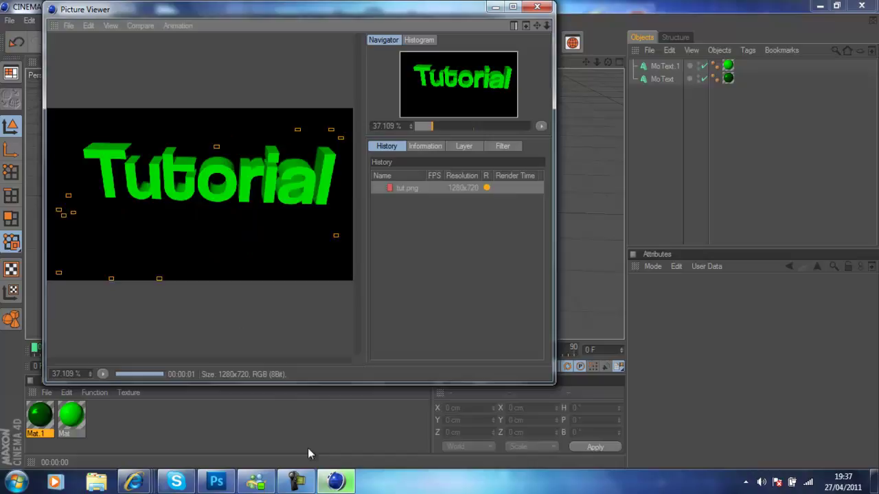
{"action": "left_click", "coordinate": [218, 481]}
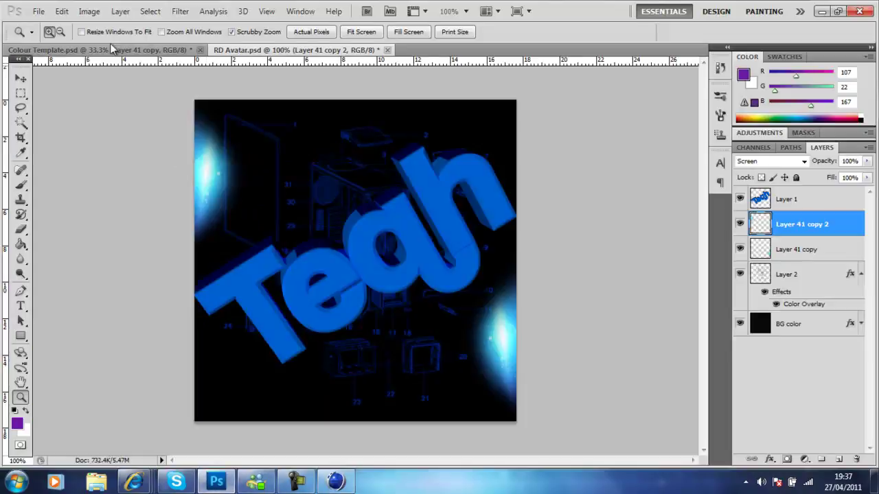
Open tut.png from the Desktop in Photoshop
{"action": "left_click", "coordinate": [38, 11]}
{"action": "left_click", "coordinate": [52, 38]}
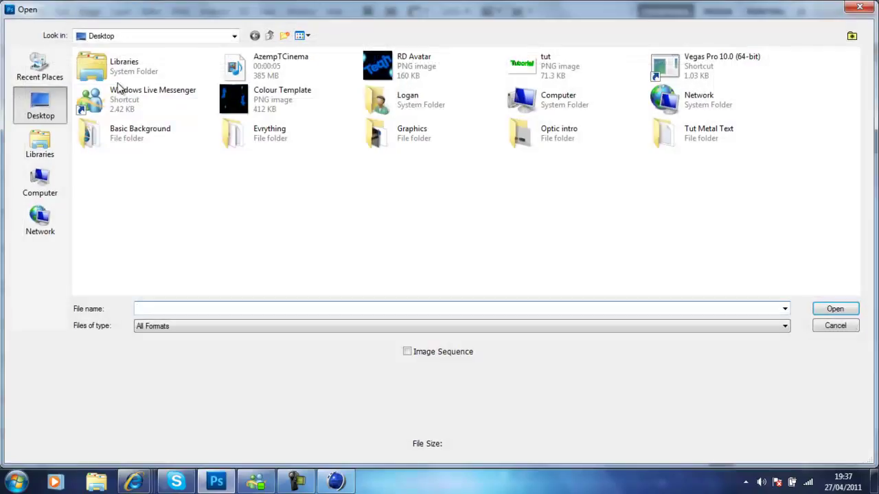
{"action": "double_click", "coordinate": [538, 68]}
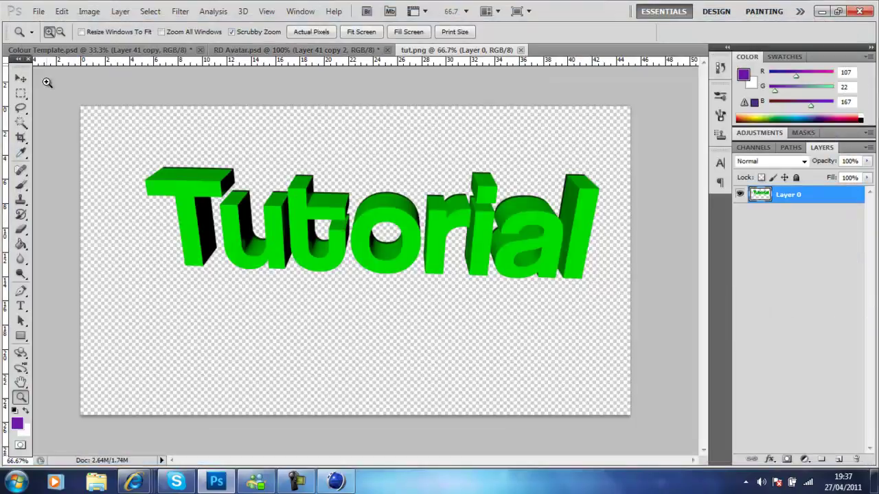
Reposition the Tutorial text on the canvas with the Move tool, nudging it left and down
{"action": "key", "text": "v"}
{"action": "left_click_drag", "start_coordinate": [311, 229], "coordinate": [280, 229]}
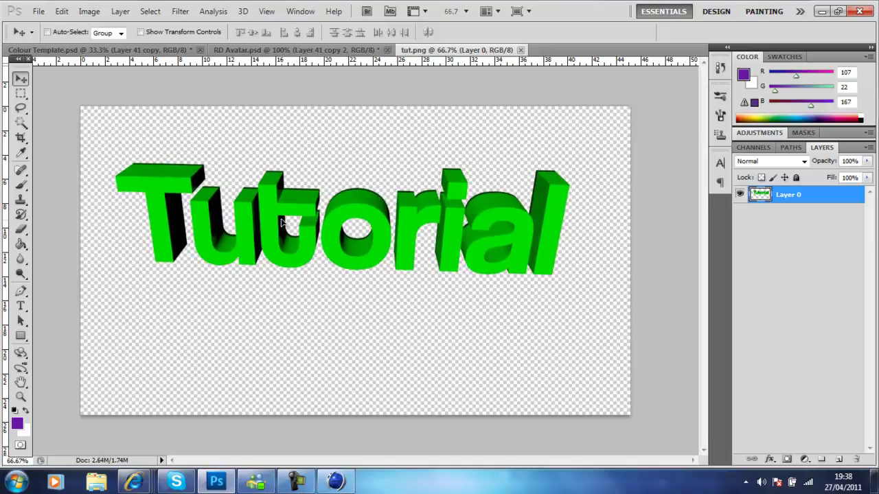
{"action": "mouse_move", "coordinate": [280, 229]}
{"action": "left_mouse_down"}
{"action": "mouse_move", "coordinate": [290, 229]}
{"action": "mouse_move", "coordinate": [250, 241]}
{"action": "left_mouse_up"}
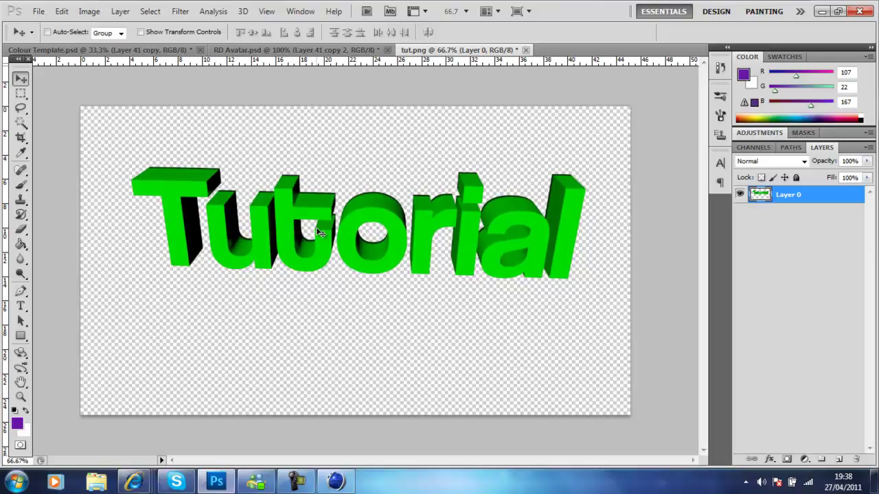
{"action": "left_click_drag", "start_coordinate": [319, 234], "coordinate": [318, 245]}
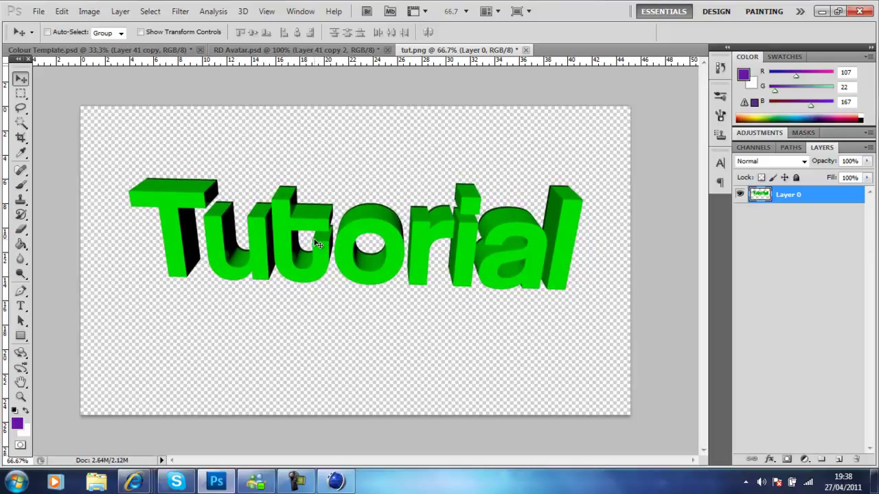
Switch between the RD Avatar and Colour Template documents, ending on Colour Template.psd
{"action": "left_click", "coordinate": [100, 52]}
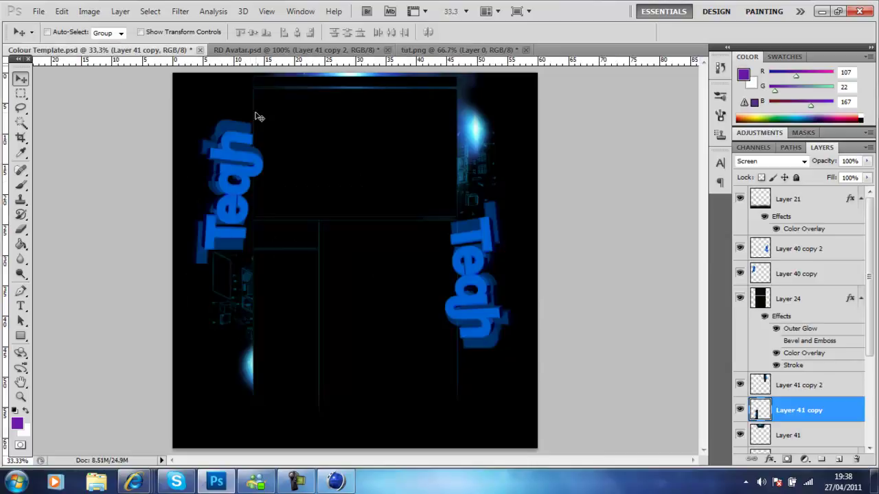
{"action": "left_click", "coordinate": [247, 49]}
{"action": "left_click", "coordinate": [156, 49]}
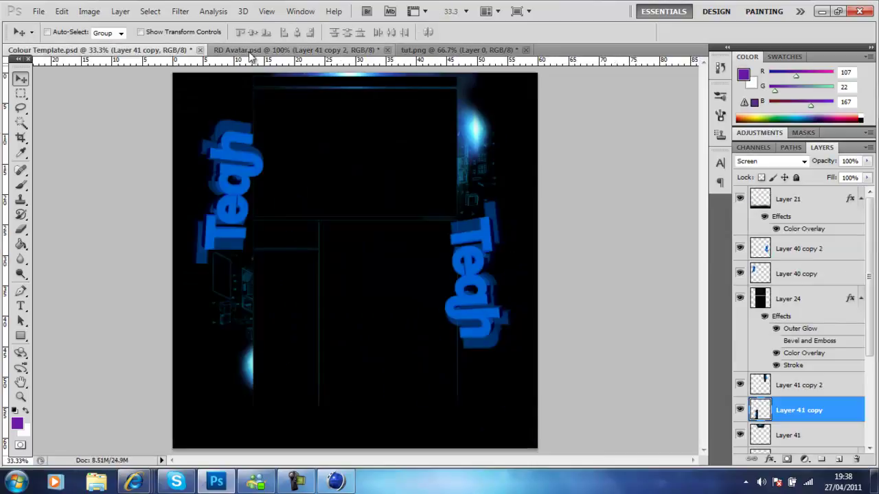
{"action": "left_click", "coordinate": [251, 50]}
{"action": "left_click", "coordinate": [103, 50]}
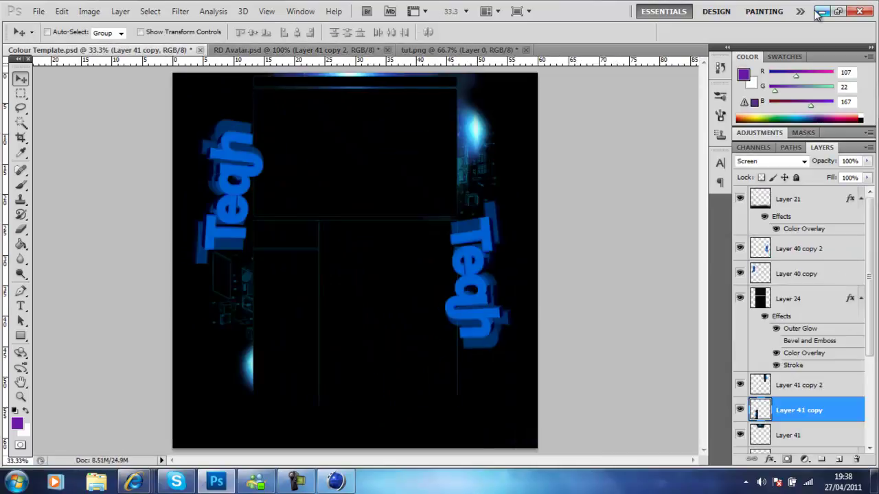
{"action": "left_click", "coordinate": [294, 483]}
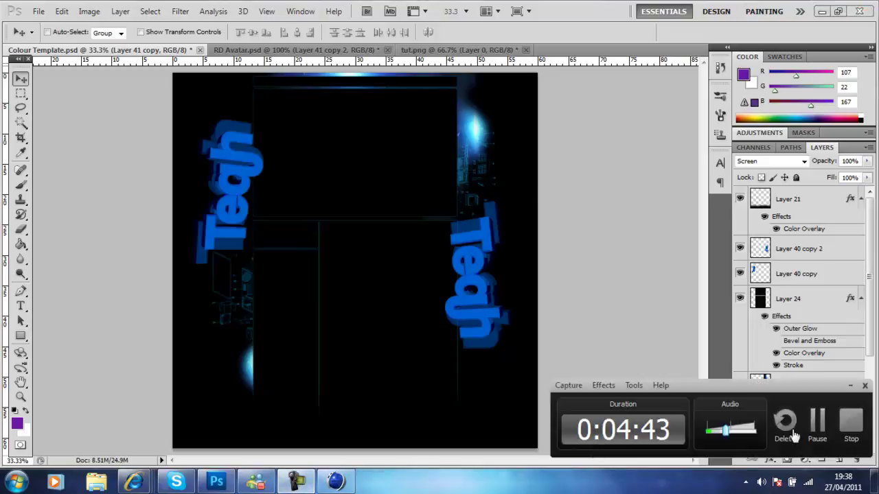